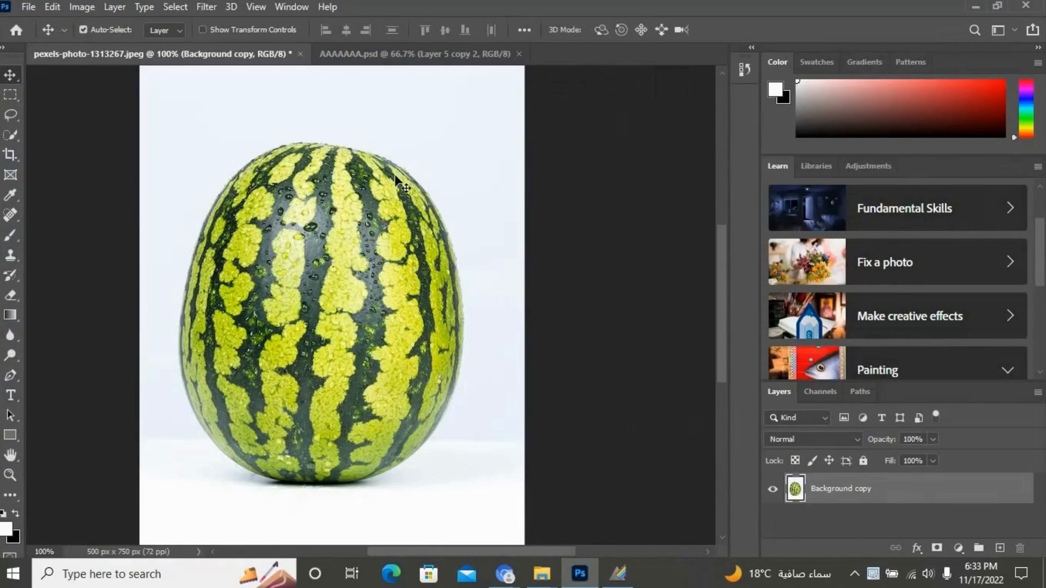
- View the red slice in AAAAAAA.psd and return to the whole watermelon photo
left_click(403, 55)
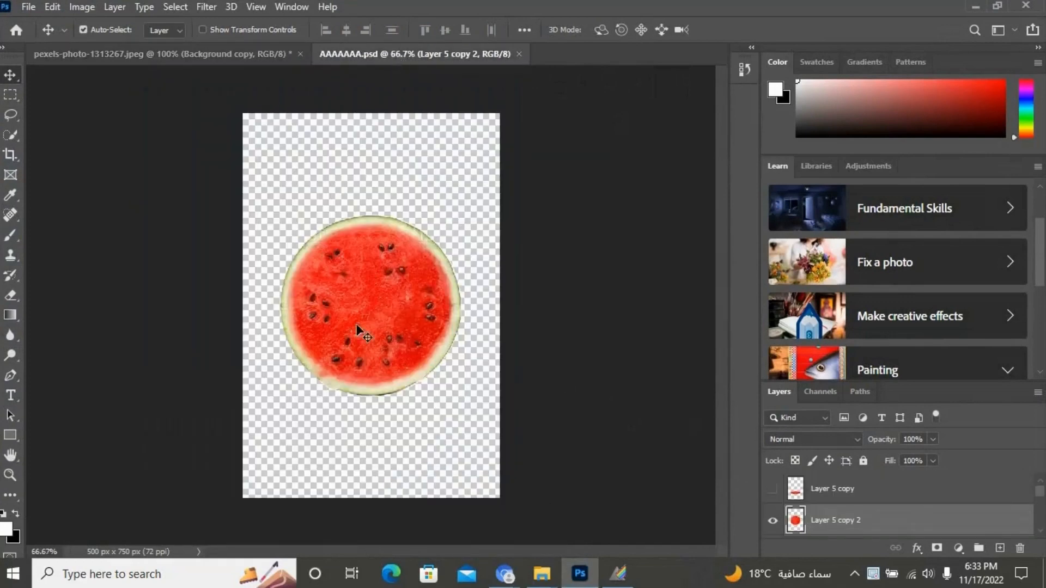
left_click(213, 57)
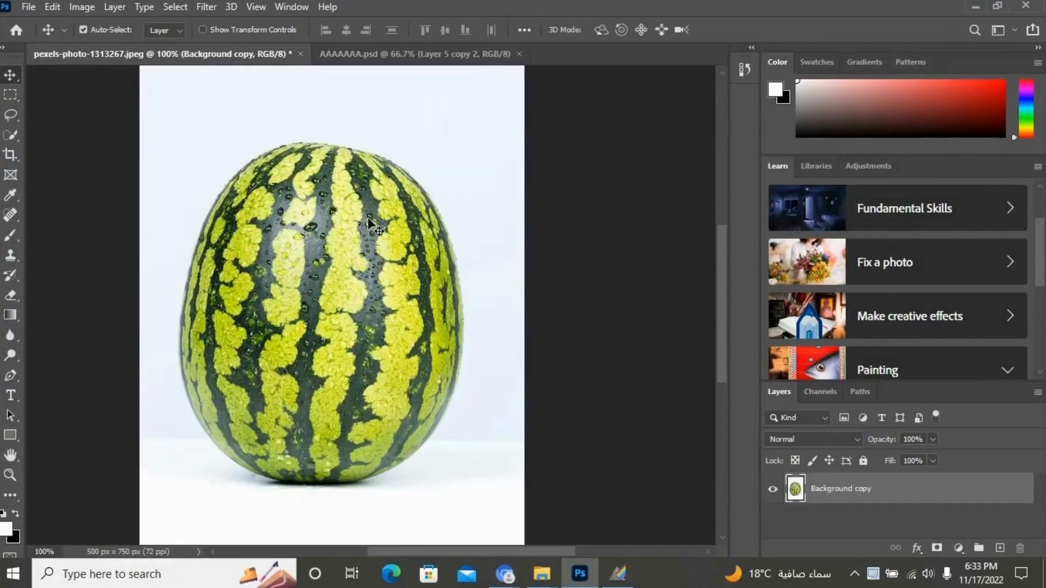
left_click(12, 117)
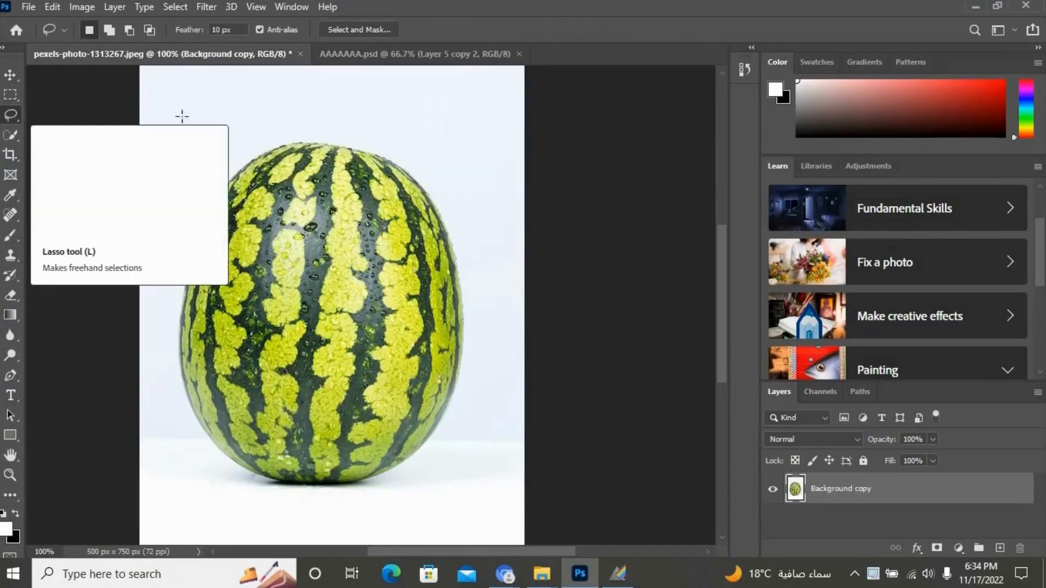
left_click(358, 30)
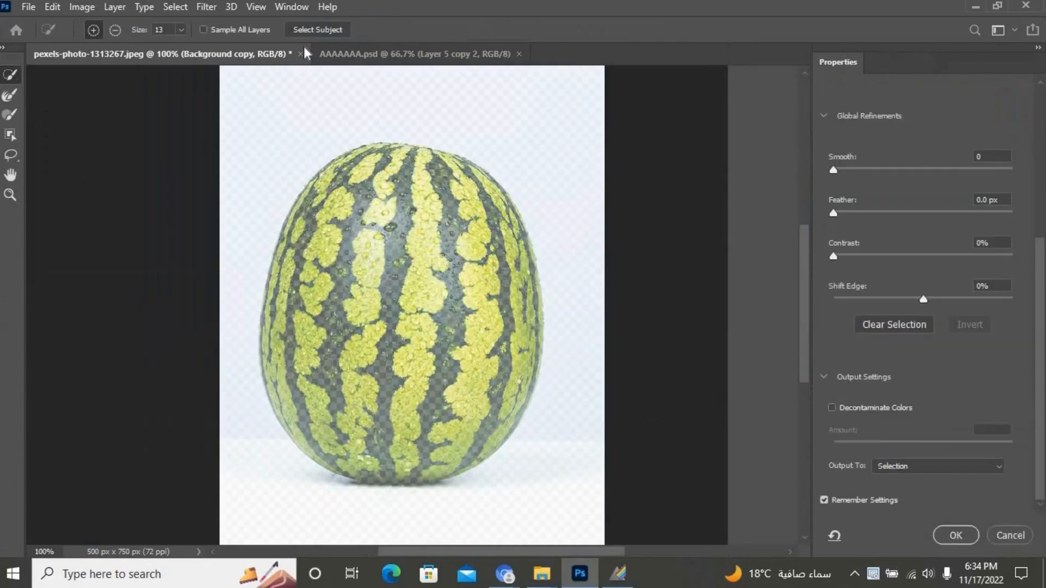
left_click(1010, 535)
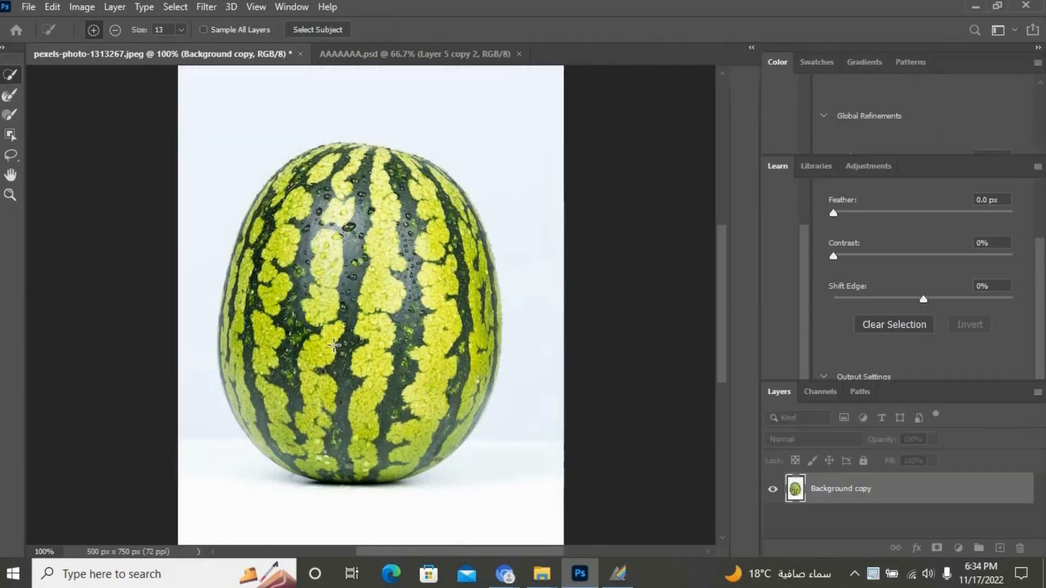
- Select the whole watermelon with Quick Selection, cut and paste it onto its own layer, and align it over the hole left behind
left_click(12, 137)
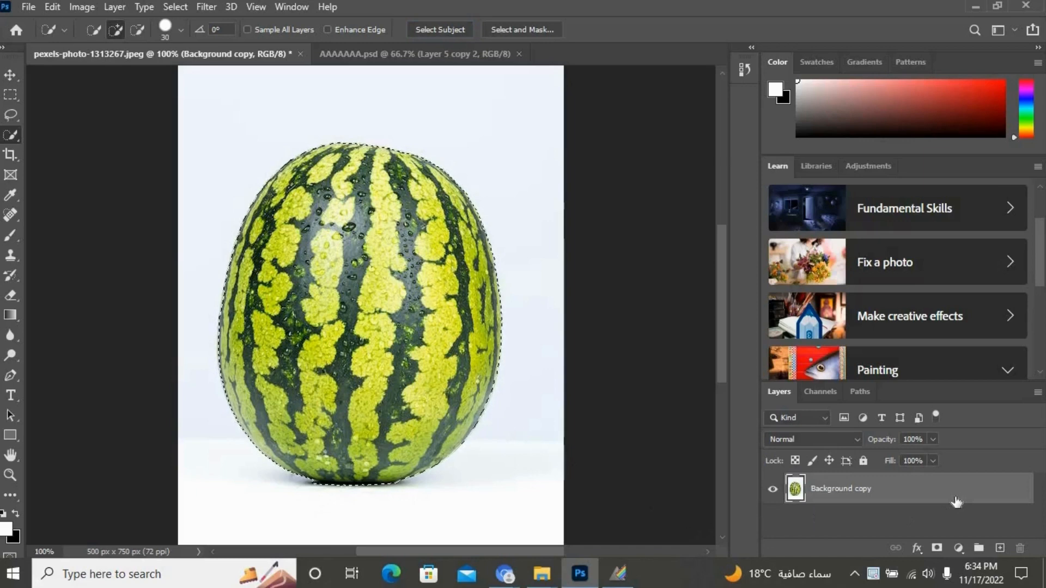
key("ctrl+x")
key("ctrl+v")
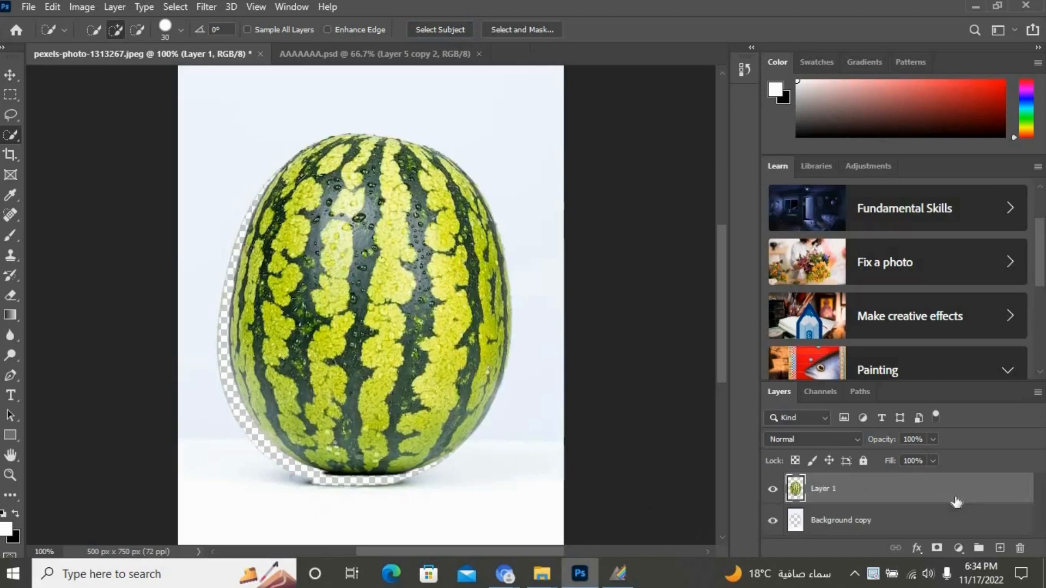
left_click(10, 75)
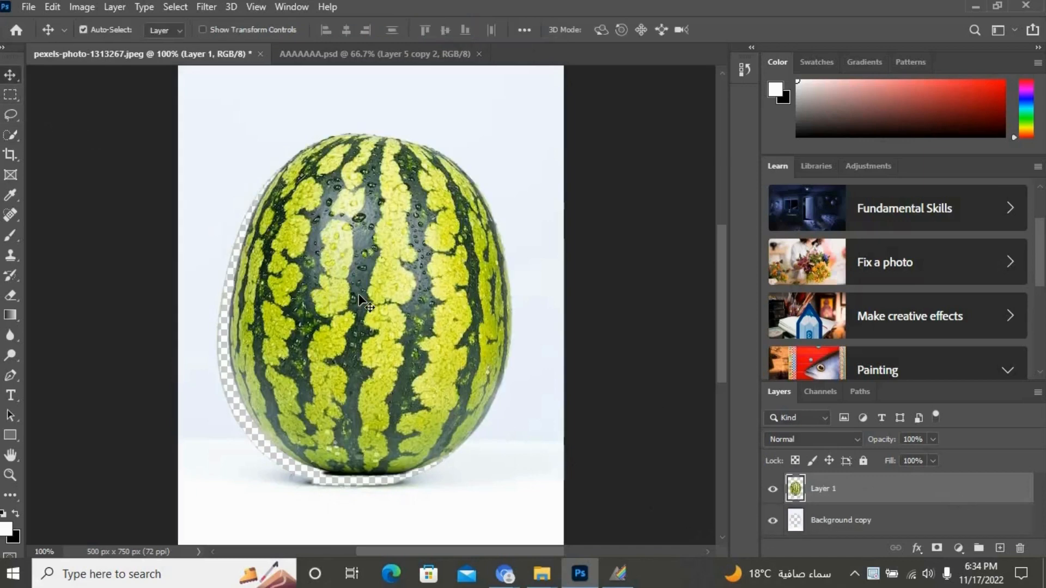
left_click_drag(355, 296, 343, 310)
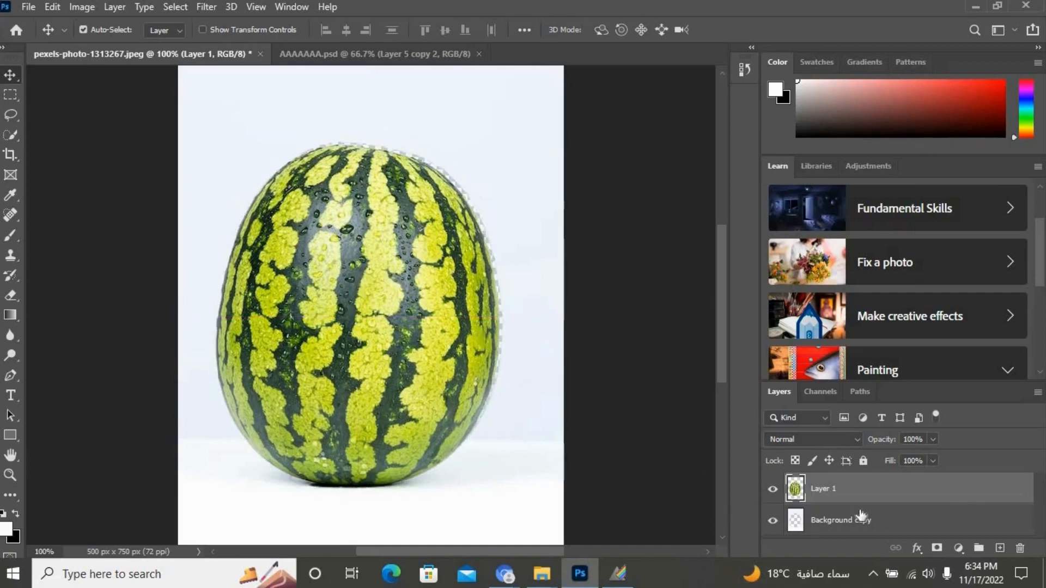
- Fill the Background copy layer with white and make the watermelon layer, Layer 1, active
left_click(953, 524)
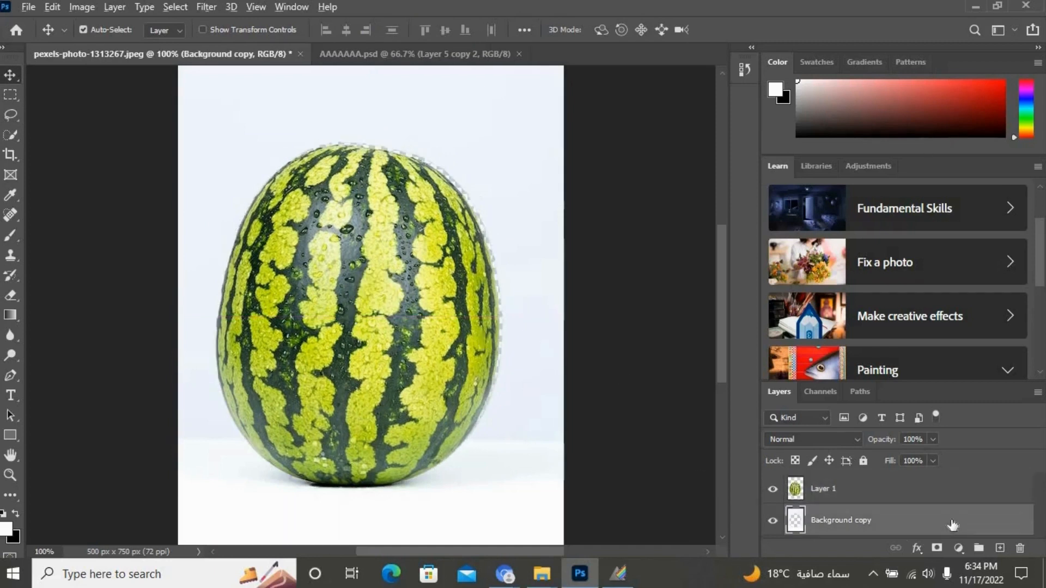
right_click(417, 321)
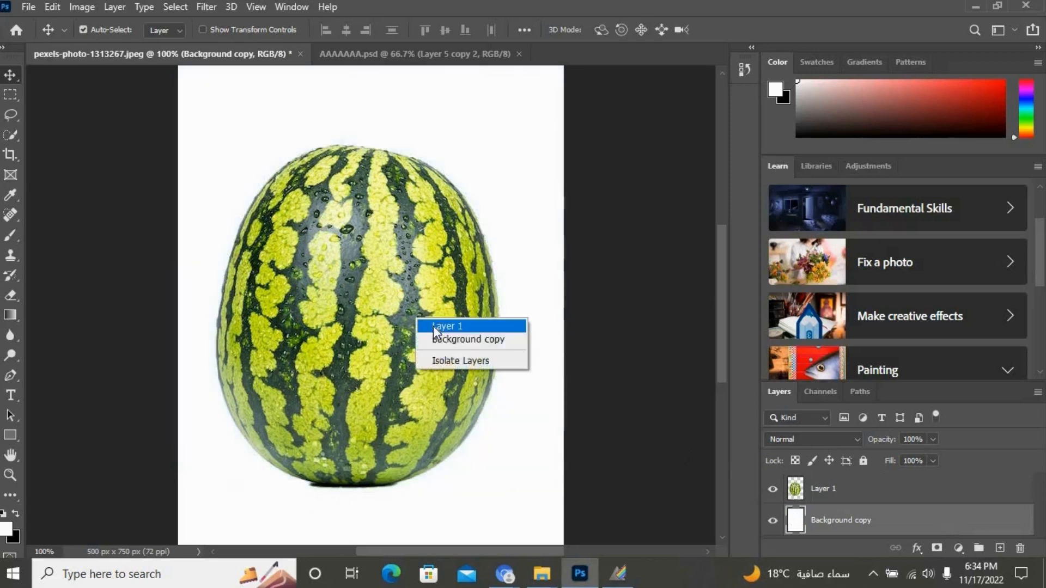
left_click(442, 325)
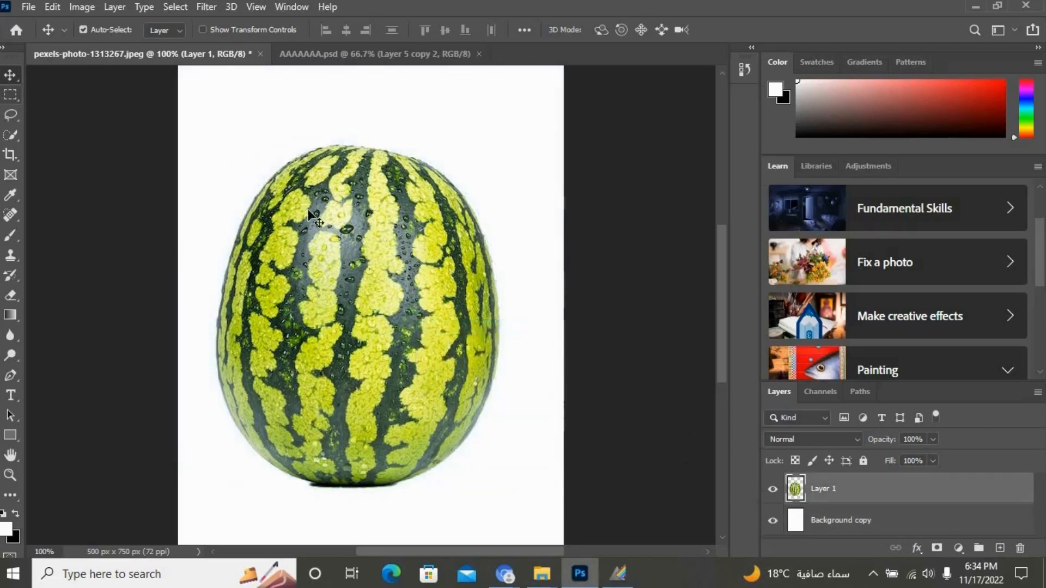
- Cut the watermelon's top cap onto a new layer with a rectangular selection and move it up, leaving a gap above the body
scroll(342, 285, "up", 1)
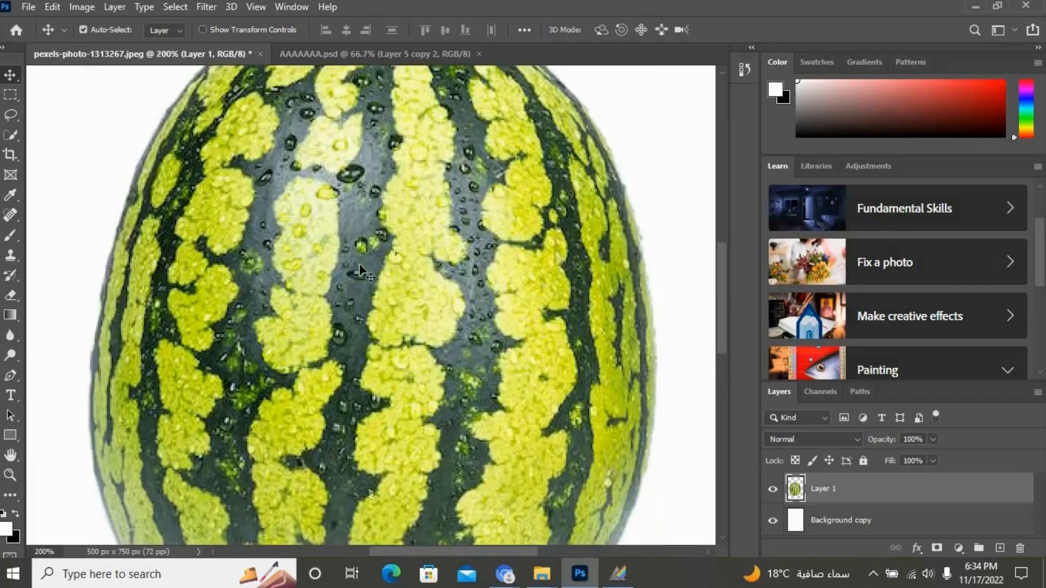
scroll(362, 262, "down", 1)
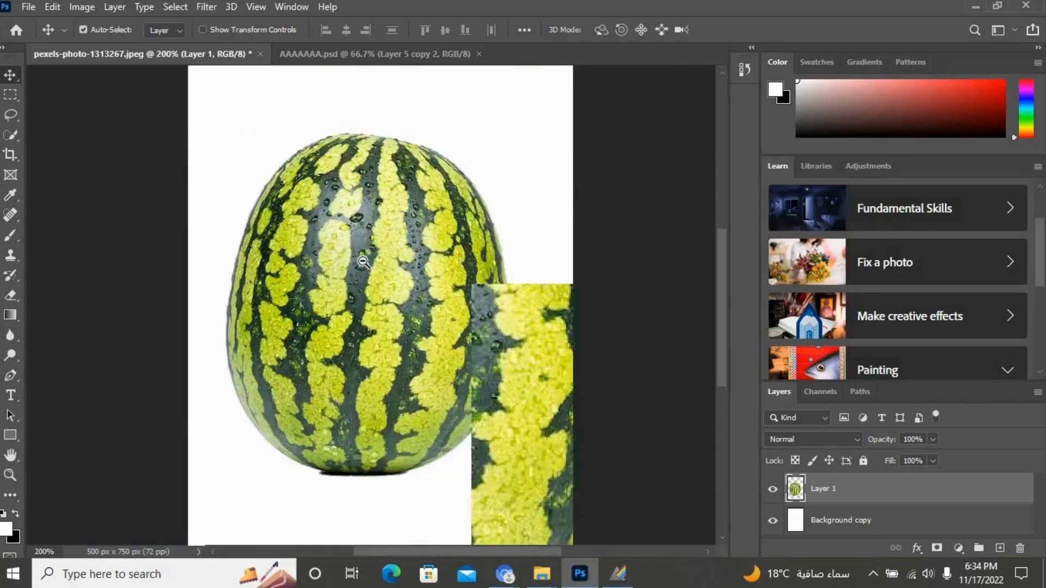
left_click(10, 96)
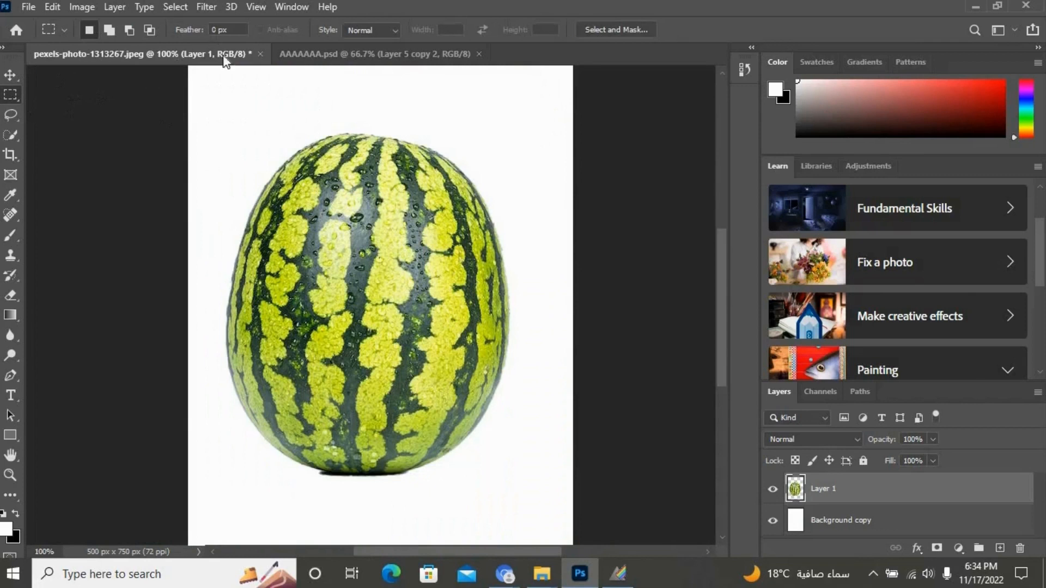
left_click_drag(233, 120, 511, 232)
key("ctrl+x")
key("ctrl+v")
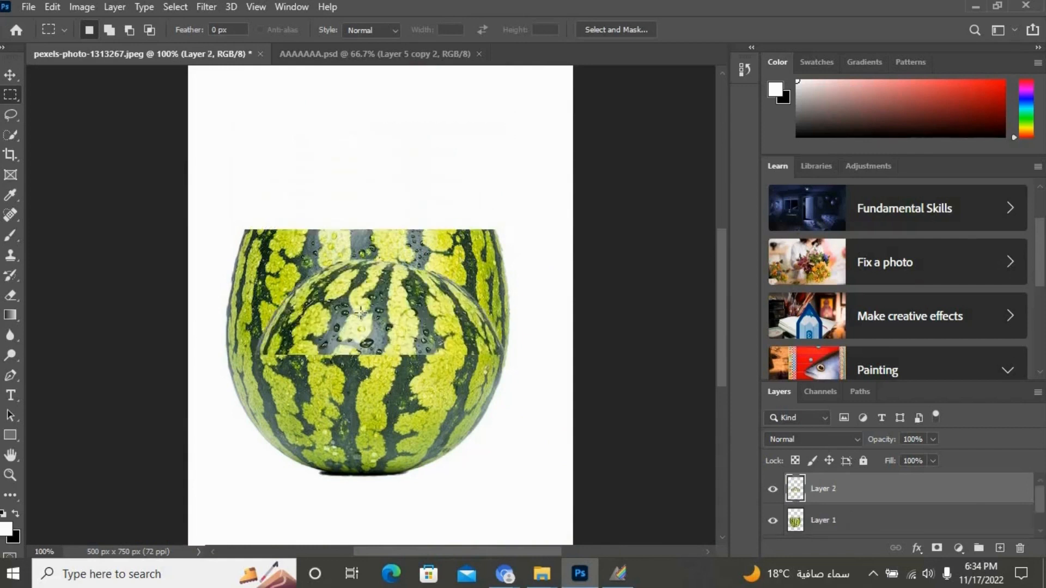
key("v")
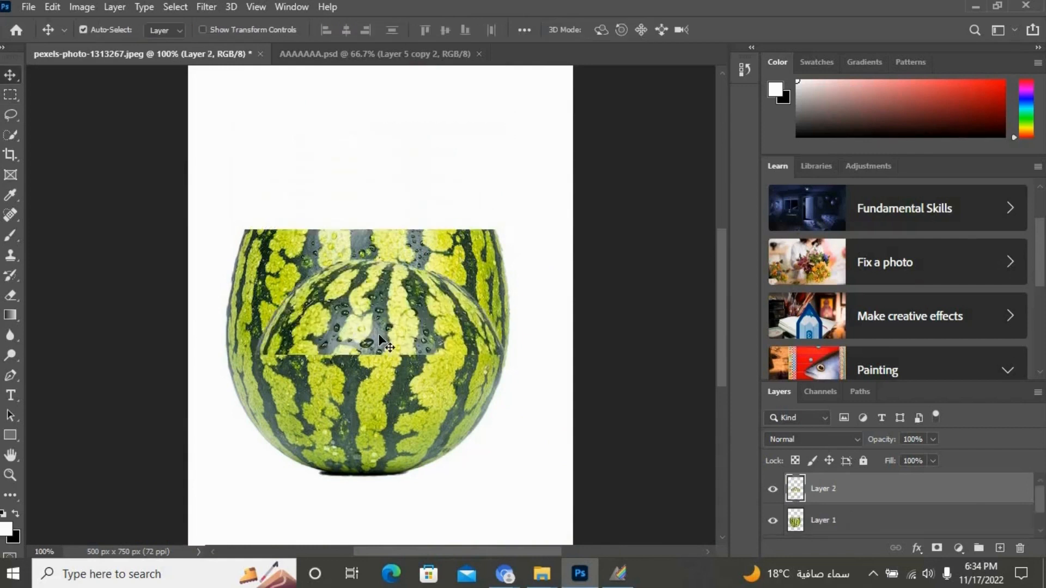
left_click_drag(380, 342, 364, 174)
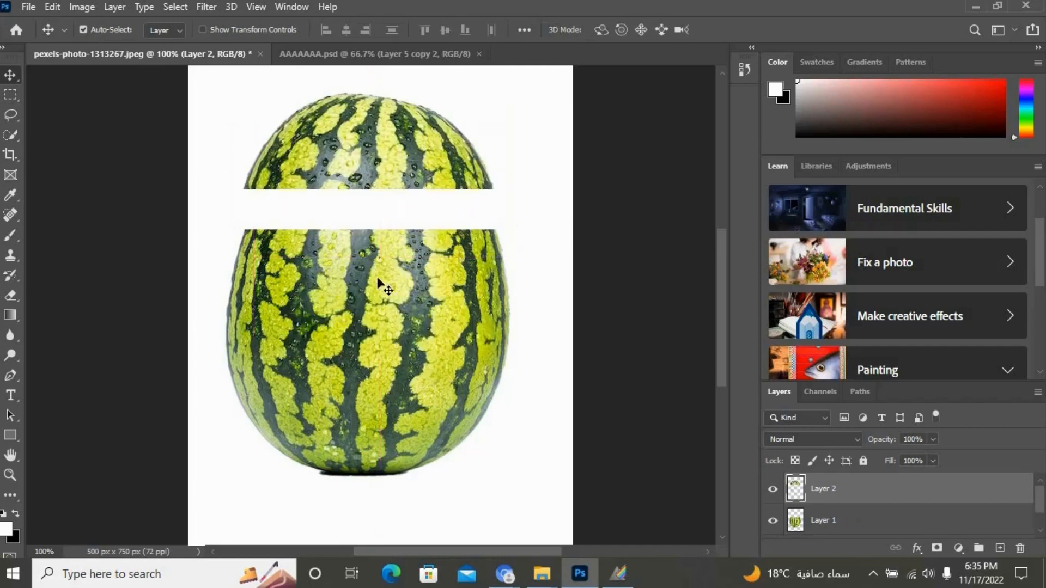
- Move the remaining watermelon body on Layer 1 down to widen the gap below the cap
right_click(395, 293)
left_click(403, 296)
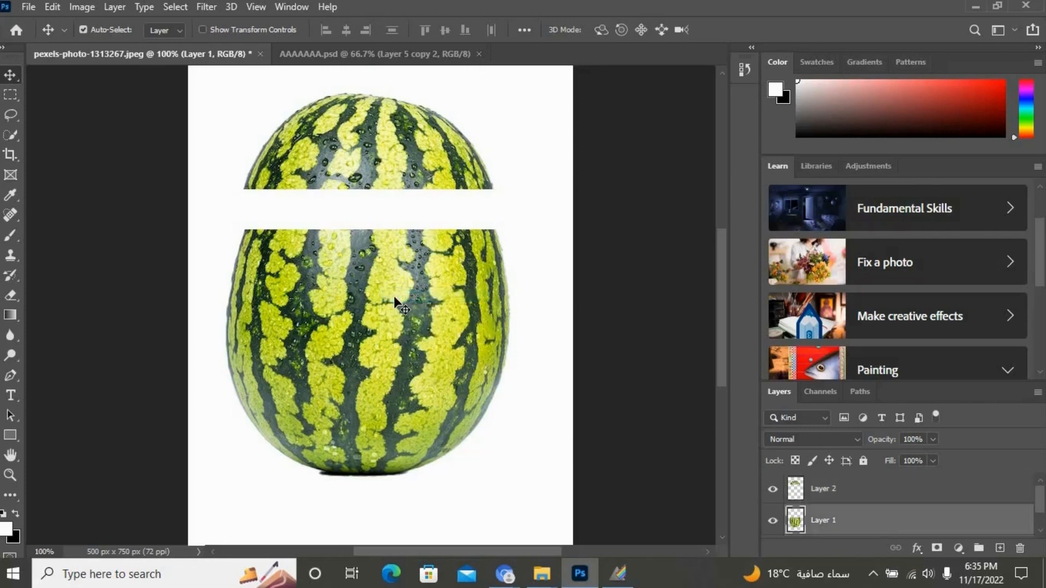
left_click_drag(384, 299, 386, 335)
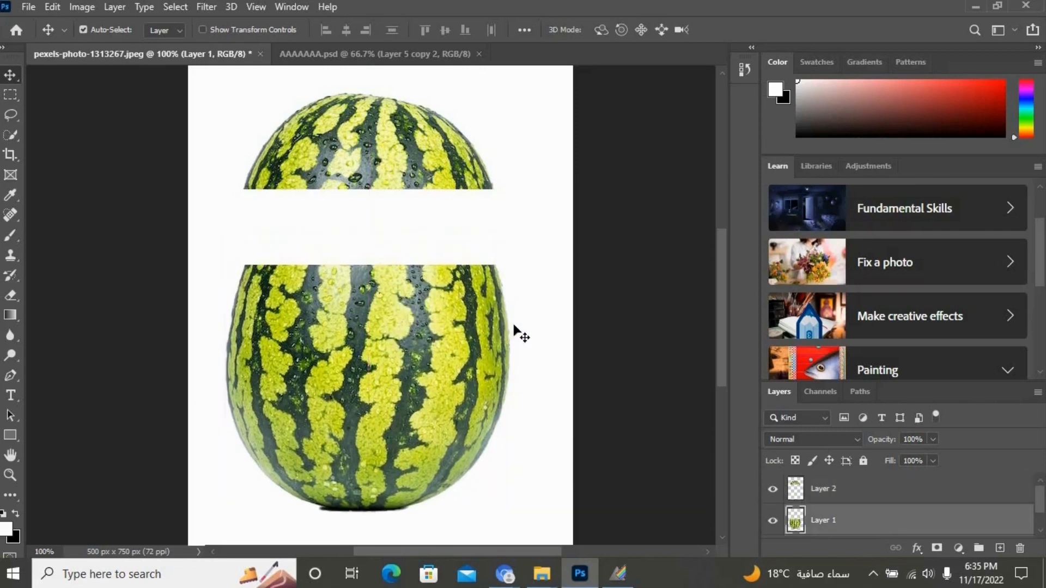
- Cut the upper part of the watermelon body with a full-width rectangular selection and paste it as a separate middle section
left_click(10, 96)
left_click_drag(224, 246, 492, 343)
left_click(198, 246)
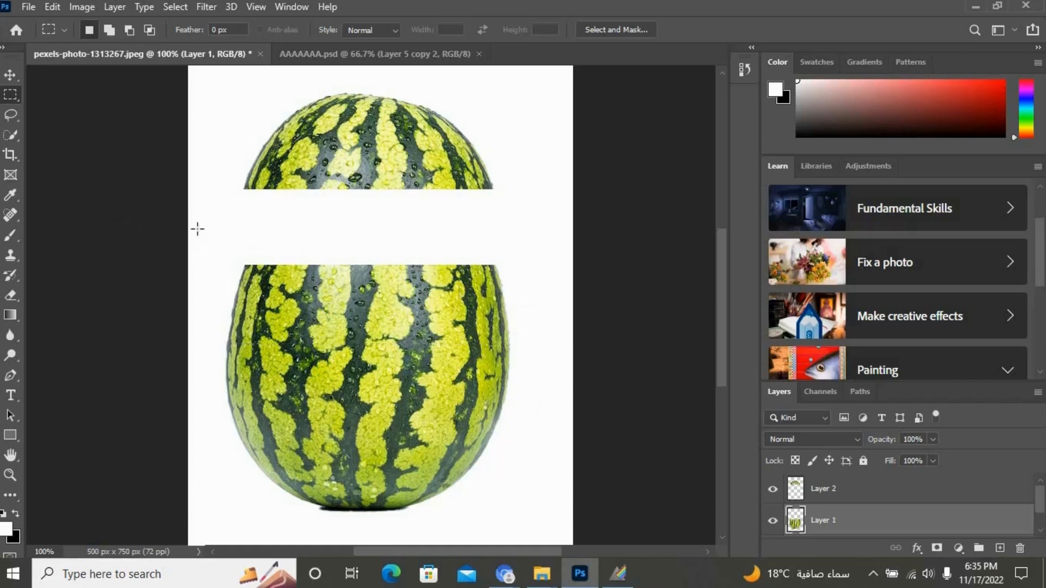
left_click_drag(189, 228, 544, 382)
key("ctrl+x")
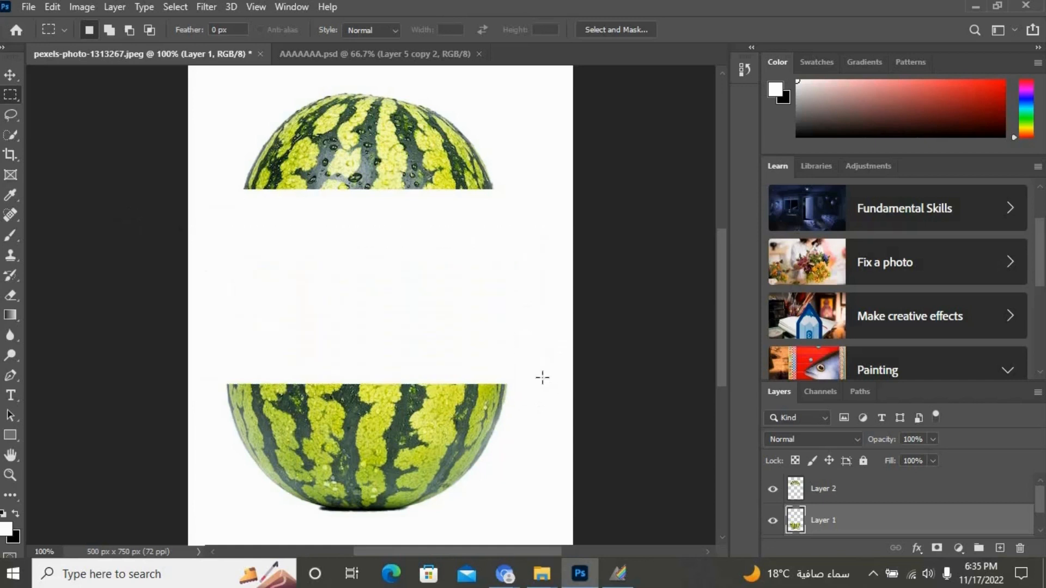
key("ctrl+v")
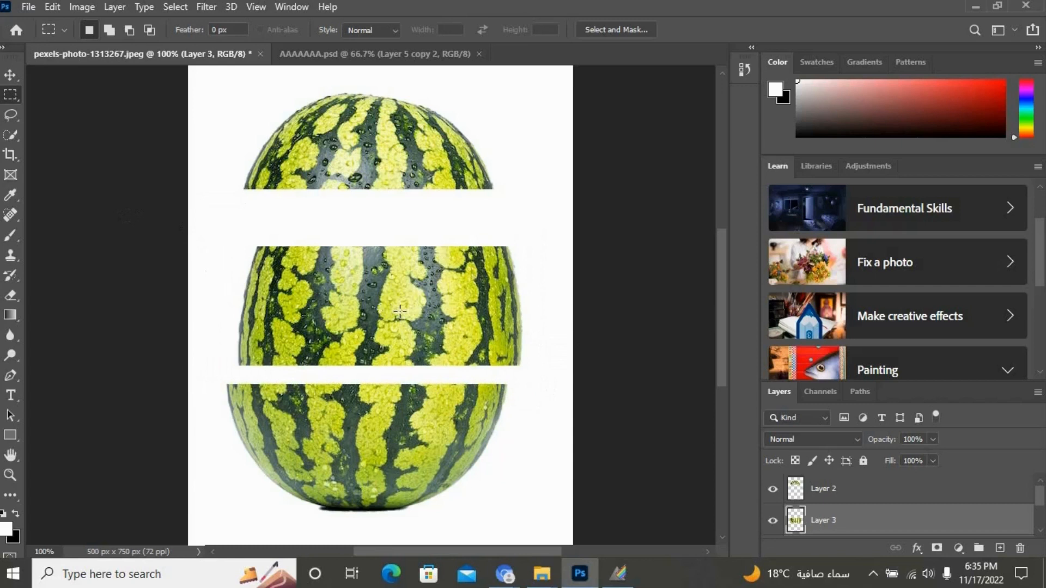
- Position the middle section between the top cap and the base, keeping it horizontally aligned with them
left_click(10, 75)
left_click_drag(380, 304, 401, 254)
key("ctrl+j")
key("ctrl+z")
key("ctrl+z")
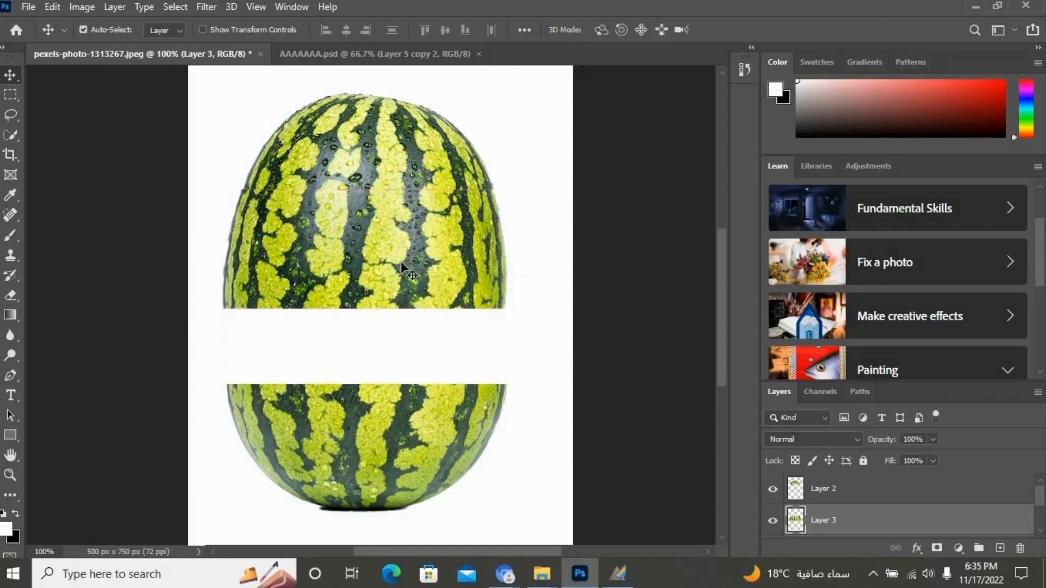
mouse_move(402, 306)
left_mouse_down()
mouse_move(405, 287)
mouse_move(400, 323)
left_mouse_up()
- Move the watermelon's bottom section on Layer 1 down toward the canvas edge, widening the gap below the middle section
scroll(444, 341, "down", 2)
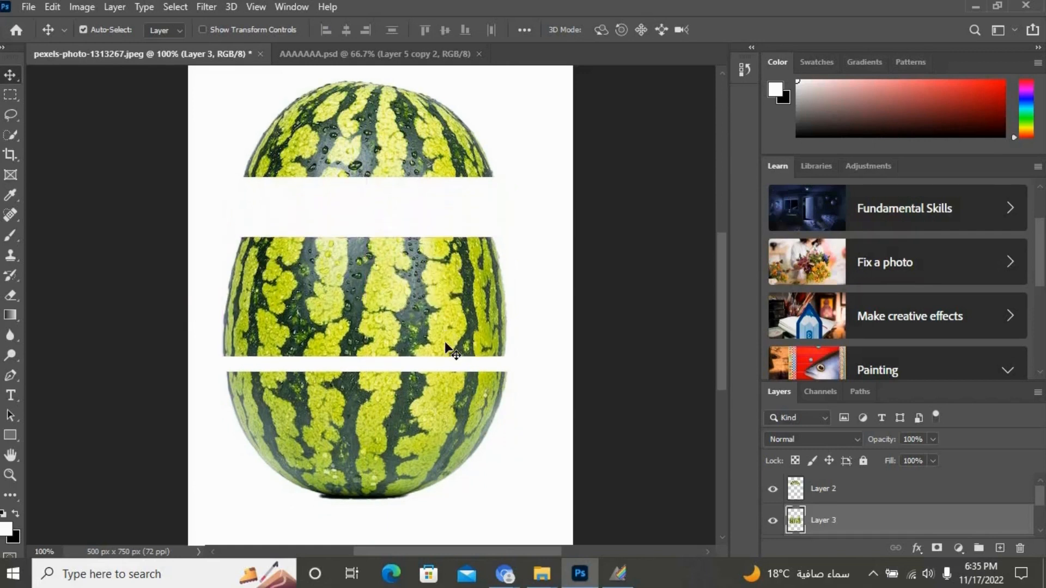
right_click(400, 373)
left_click(410, 378)
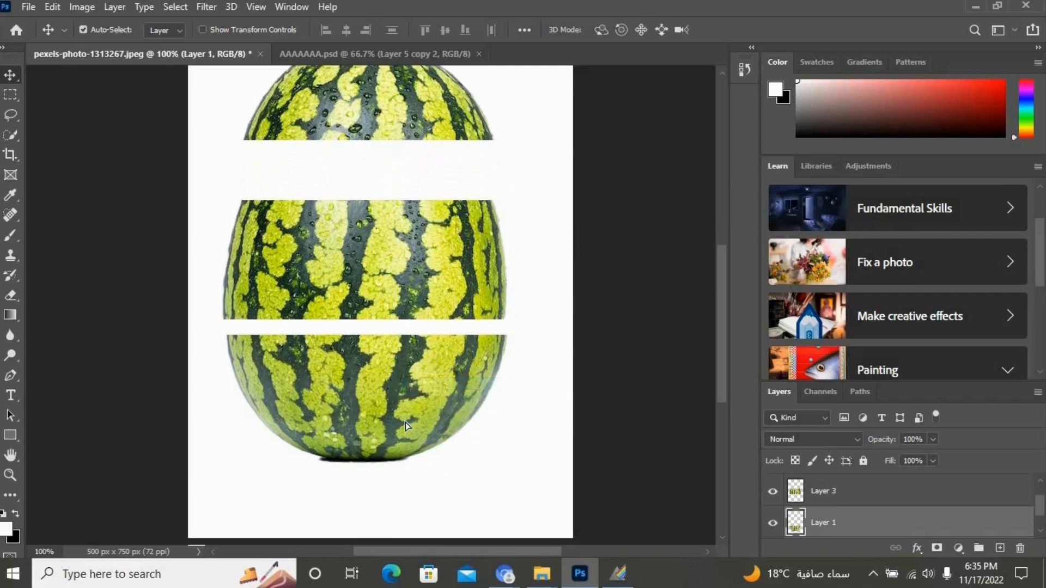
left_click_drag(409, 383, 403, 436)
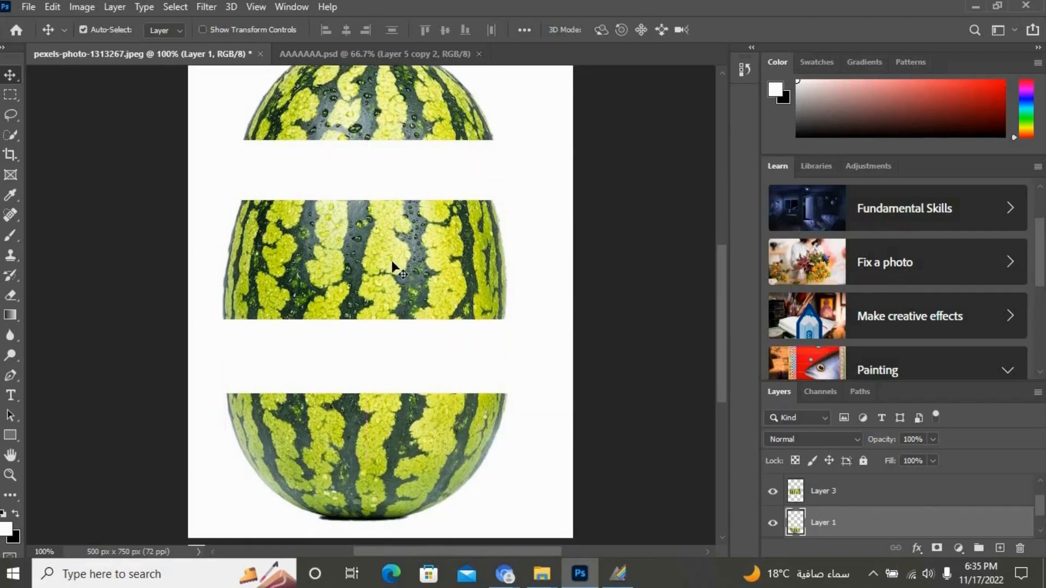
- Nudge the middle section on Layer 3 down so the gaps above and below it are even
right_click(397, 272)
left_click(408, 277)
left_click_drag(398, 269, 398, 276)
left_click(399, 270, "alt")
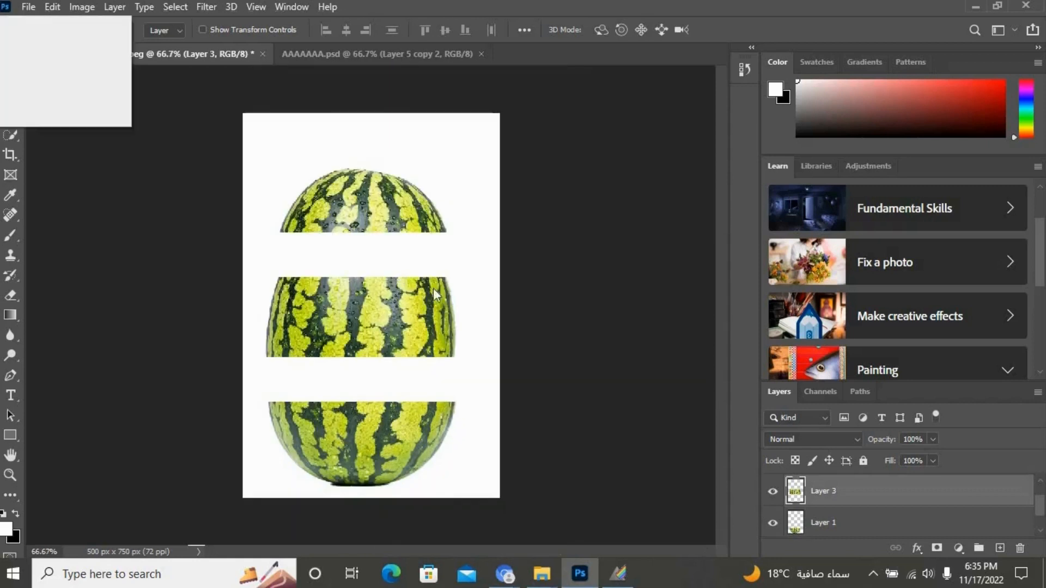
key("Escape")
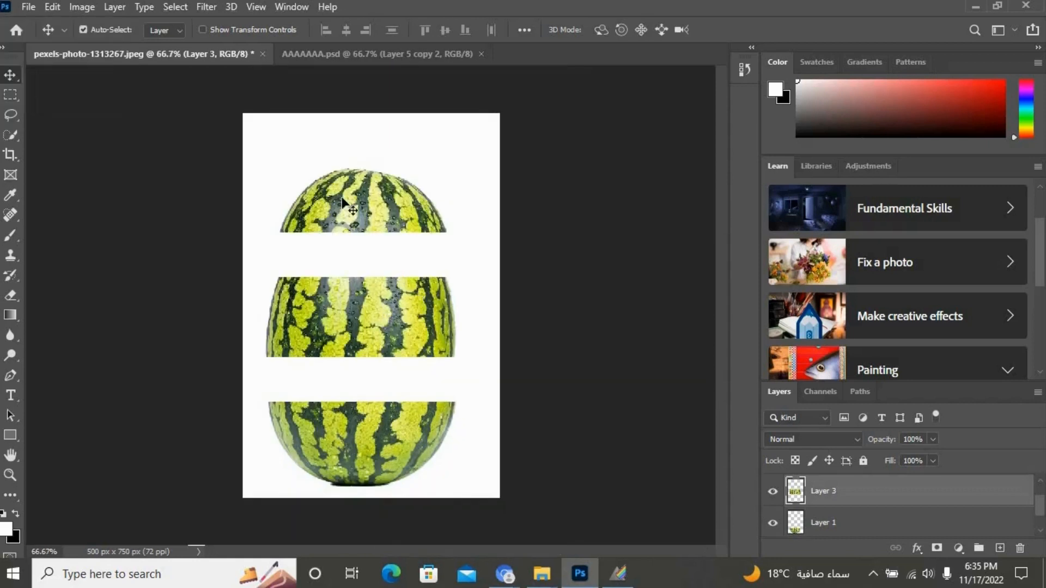
- Copy the red watermelon slice layer from AAAAAAA.psd into the pexels-photo-1313267.jpeg document, placing it over the upper gap
left_click(393, 54)
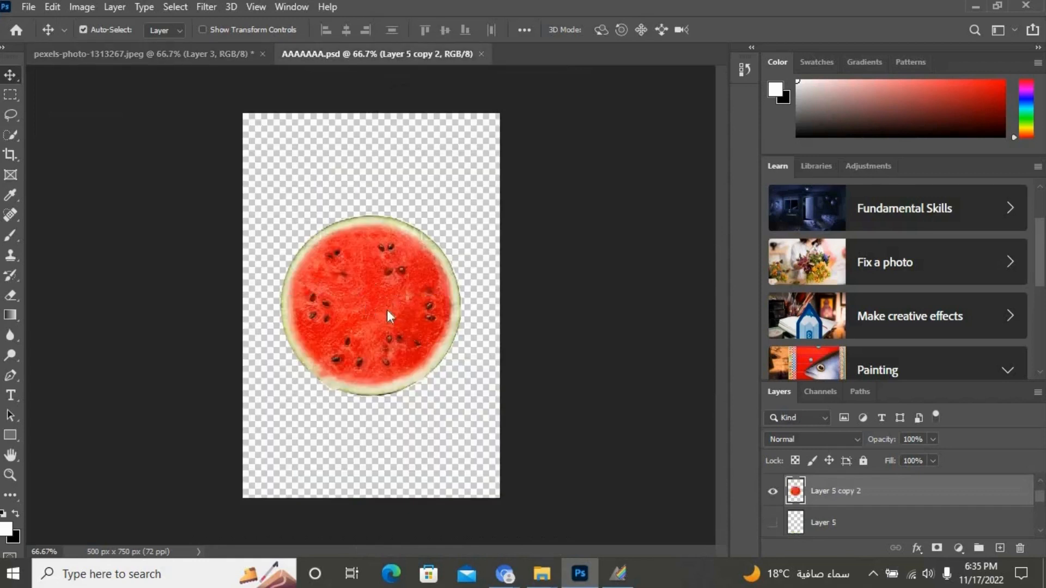
right_click(388, 312)
left_click(383, 303)
left_click_drag(383, 303, 393, 242)
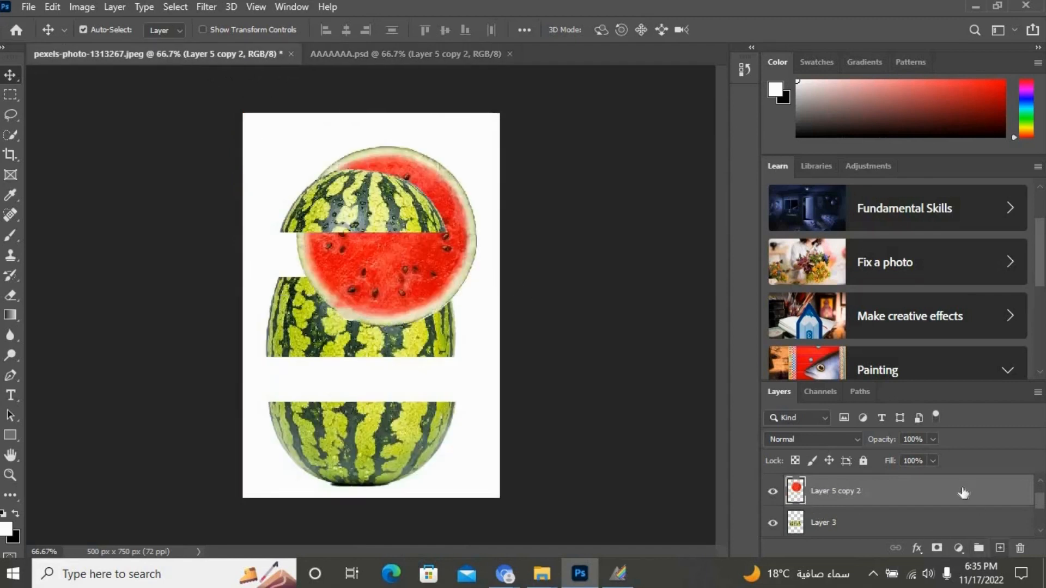
- Duplicate the red slice layer four times and hide all of the copies
left_click_drag(966, 493, 1000, 547)
left_click_drag(990, 504, 988, 546)
left_click(772, 491)
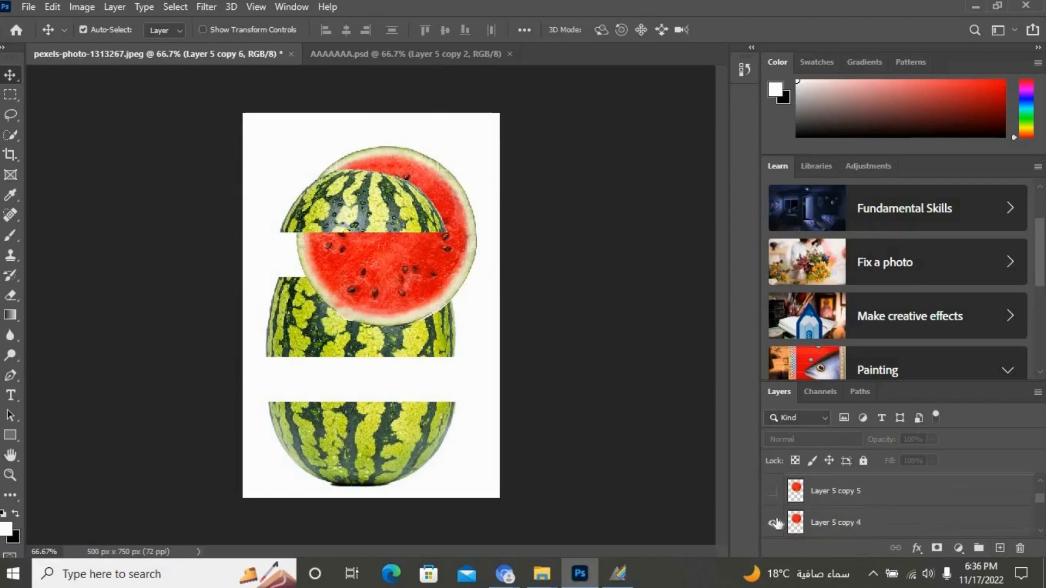
left_click(773, 523)
scroll(778, 523, "down", 1)
left_click(774, 523)
scroll(795, 523, "down", 1)
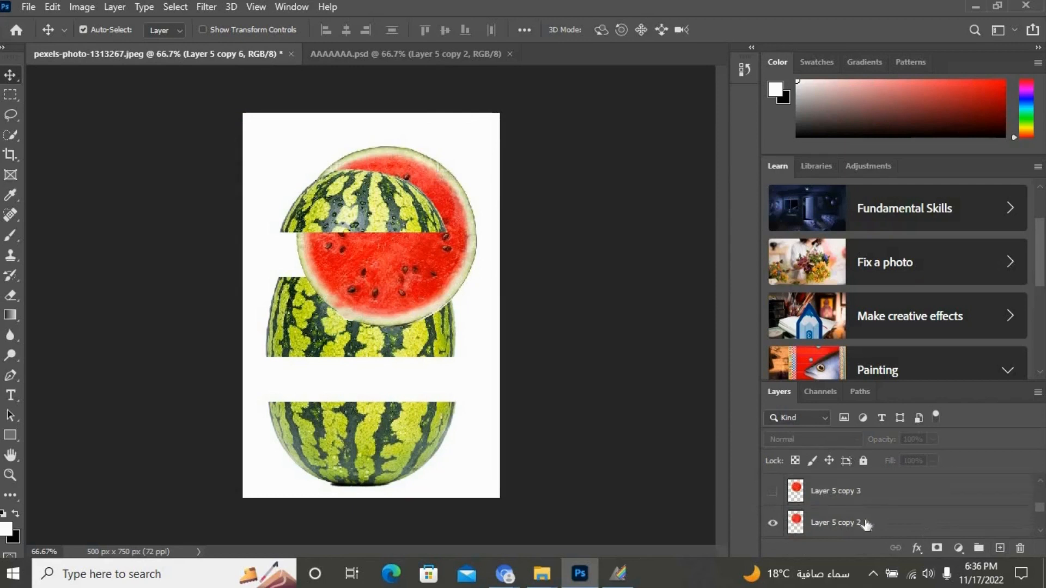
- Select Layer 5 copy 2 and move its red slice behind the watermelon's top section, centred beneath the rind
left_click(866, 524)
scroll(867, 522, "down", 1)
right_click(388, 276)
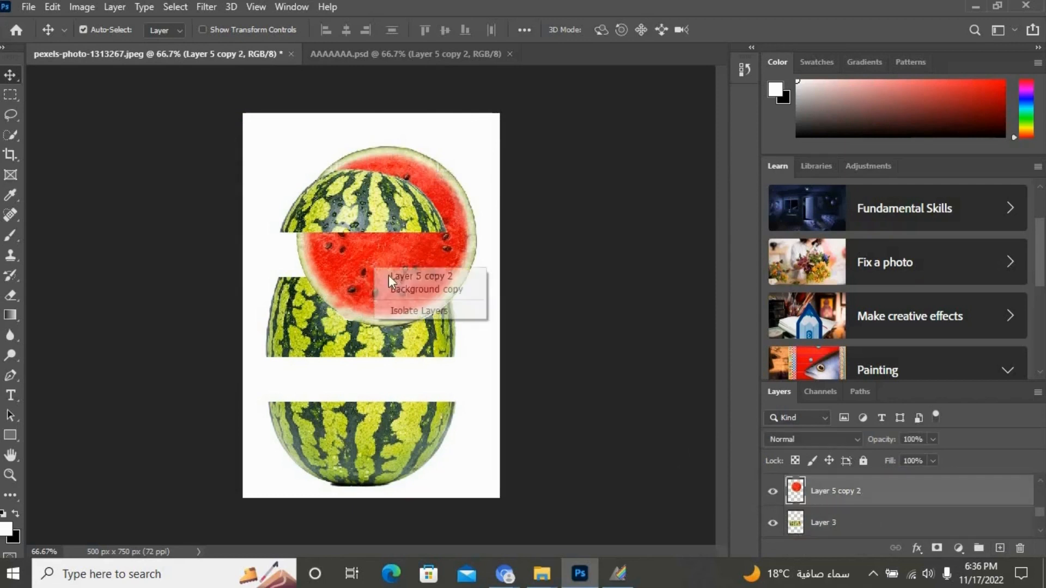
left_click(388, 275)
scroll(387, 274, "up", 1)
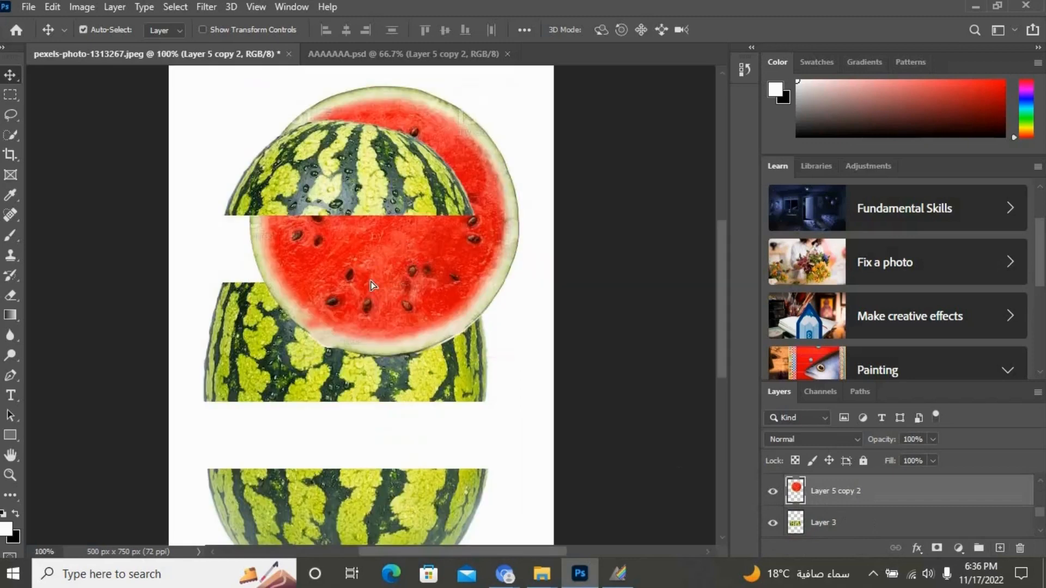
left_click_drag(372, 285, 380, 271)
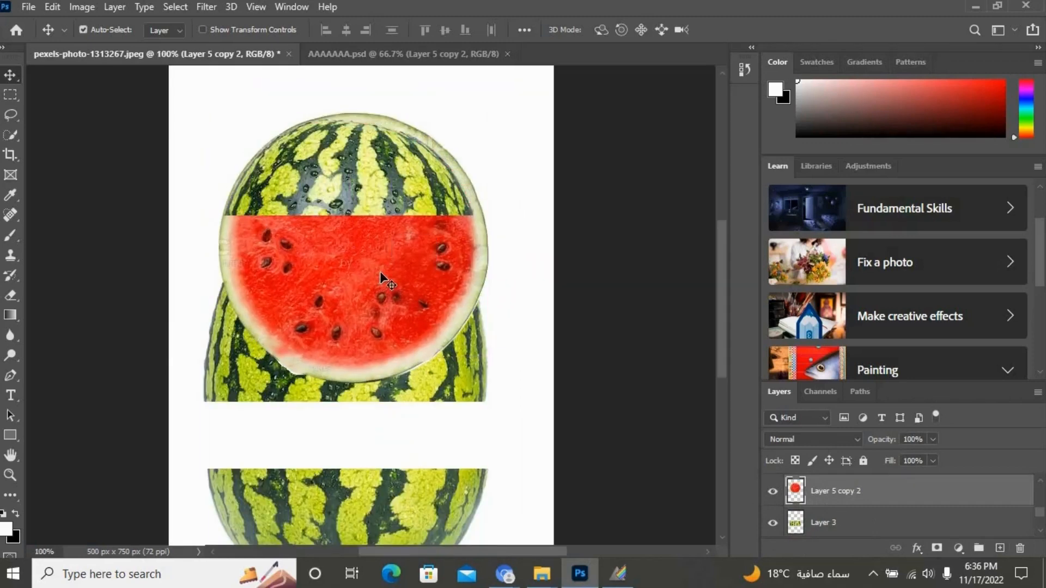
- Flatten the red slice to 15.30% height and 91.17% width, fitting it to the top section's cut edge
key("ctrl+t")
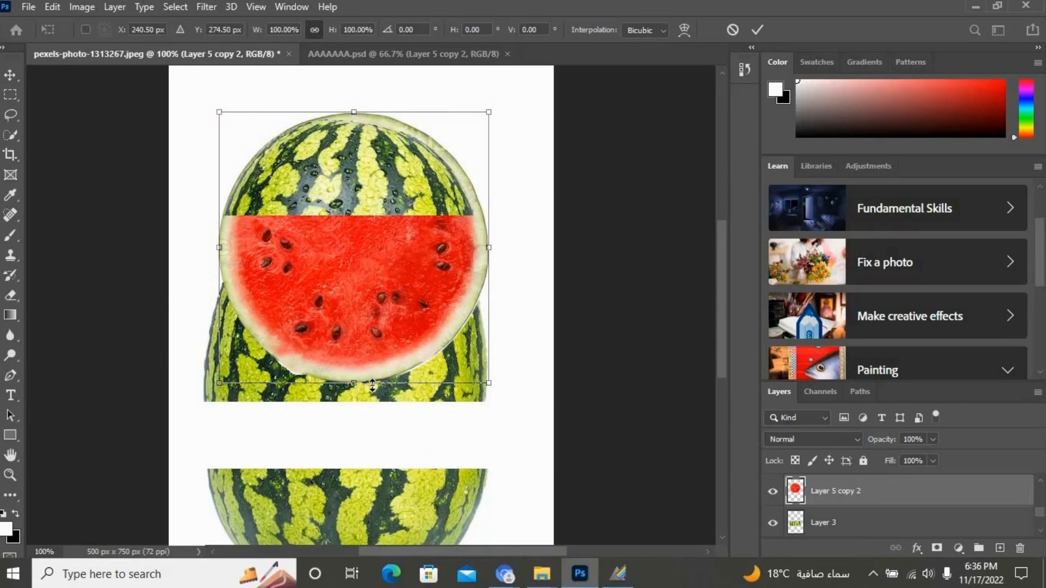
left_click_drag(355, 113, 334, 224)
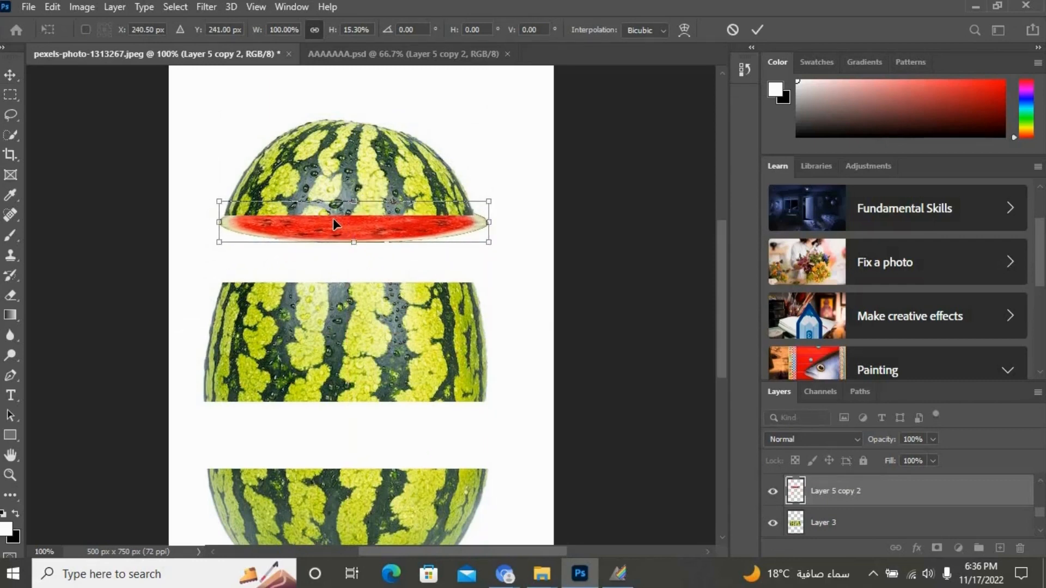
scroll(333, 222, "up", 1)
left_click_drag(256, 232, 270, 225)
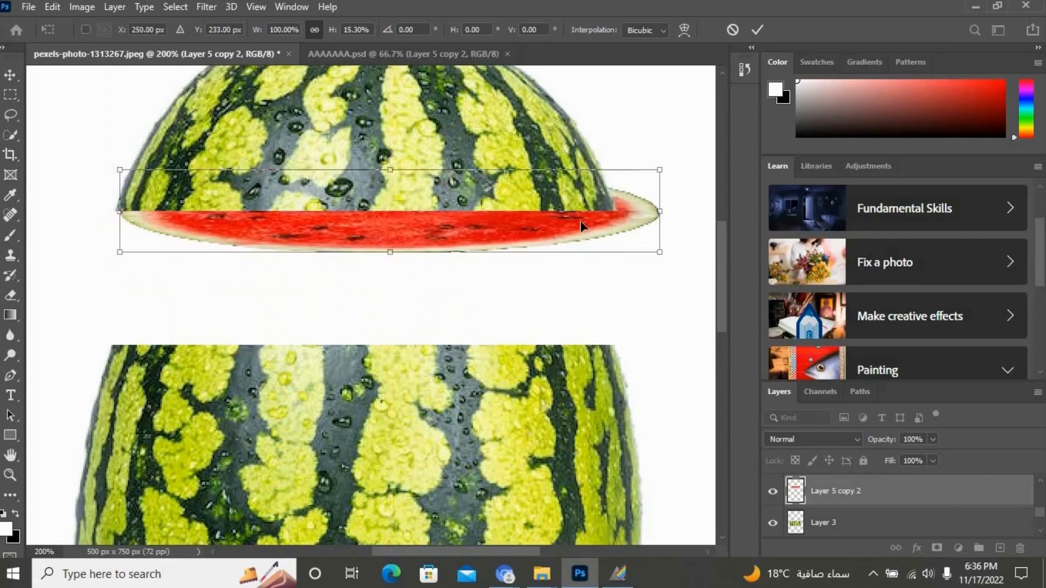
left_click_drag(657, 209, 612, 210)
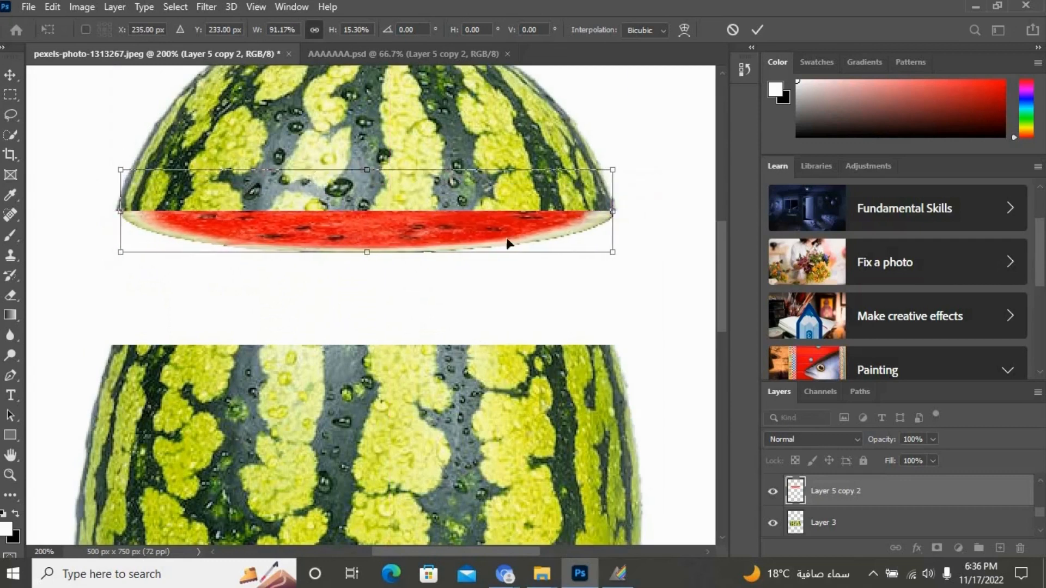
- Skew the flattened slice slightly, reduce its height to 8.78%, and apply the transform
right_click(477, 221)
left_click(526, 291)
left_click_drag(367, 253, 367, 243)
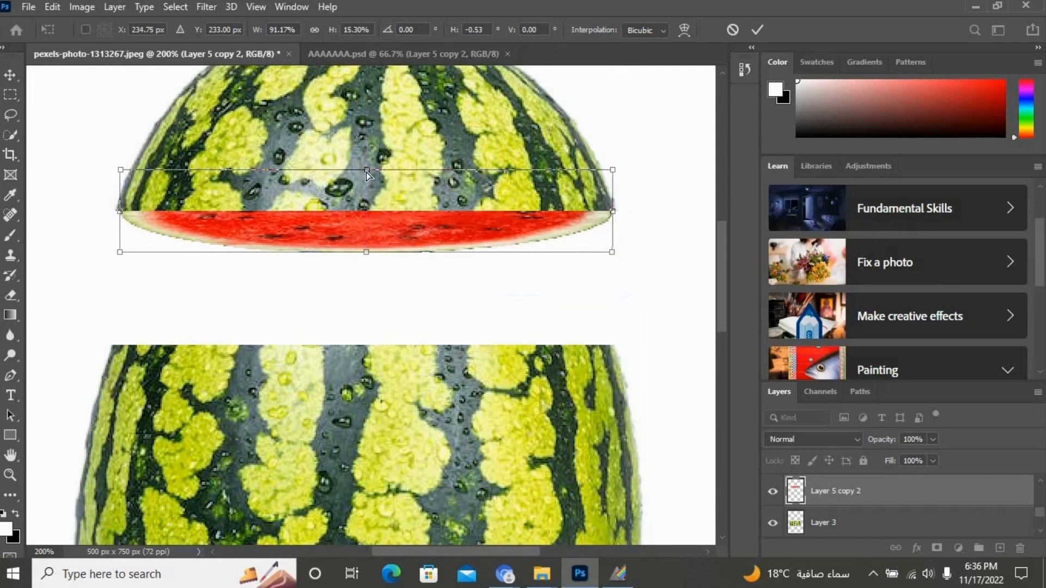
left_click_drag(366, 173, 358, 206)
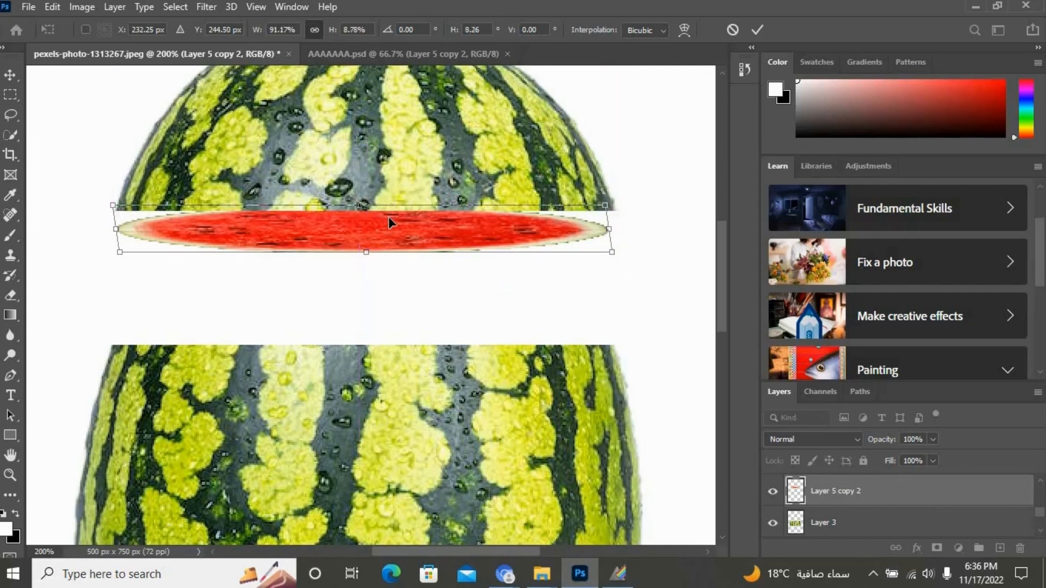
key("Return")
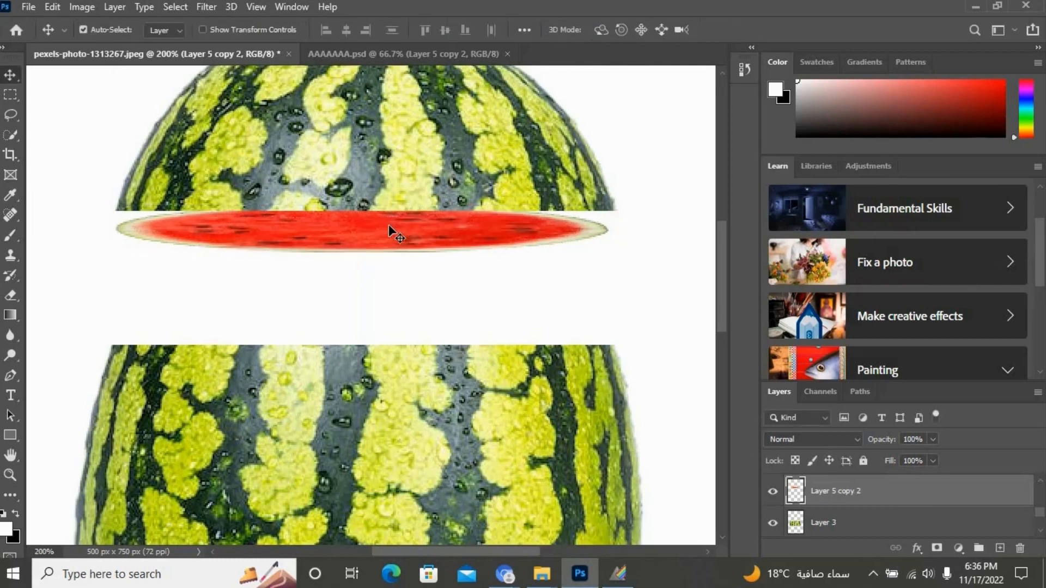
- Transform the slice again to 122.58% height, centre it on the top section's cut edge, and widen it toward the rind
right_click(389, 229)
left_click(402, 238)
key("ctrl+t")
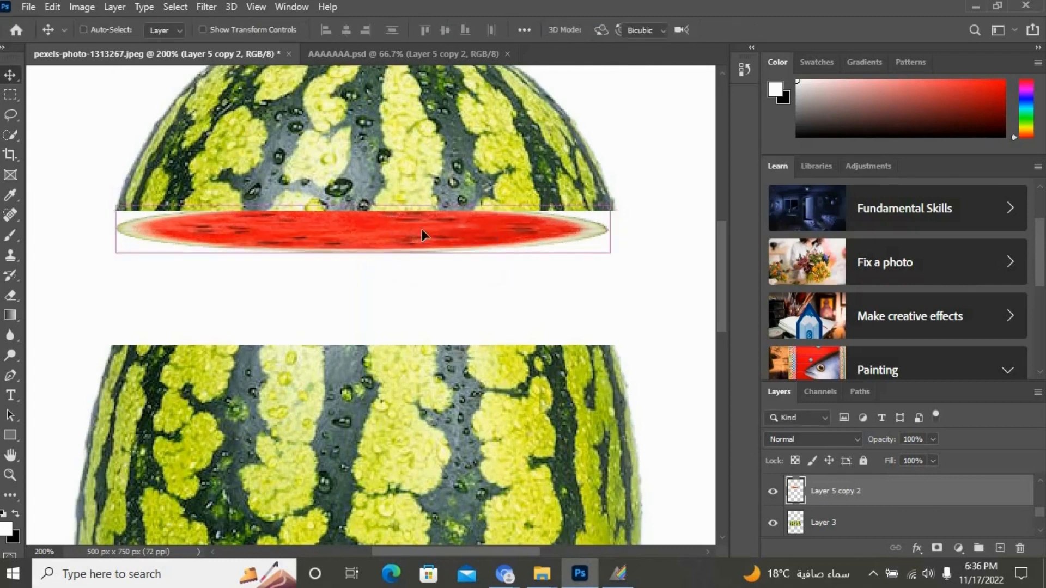
mouse_move(365, 205)
left_mouse_down()
mouse_move(363, 195)
mouse_move(371, 219)
left_mouse_up()
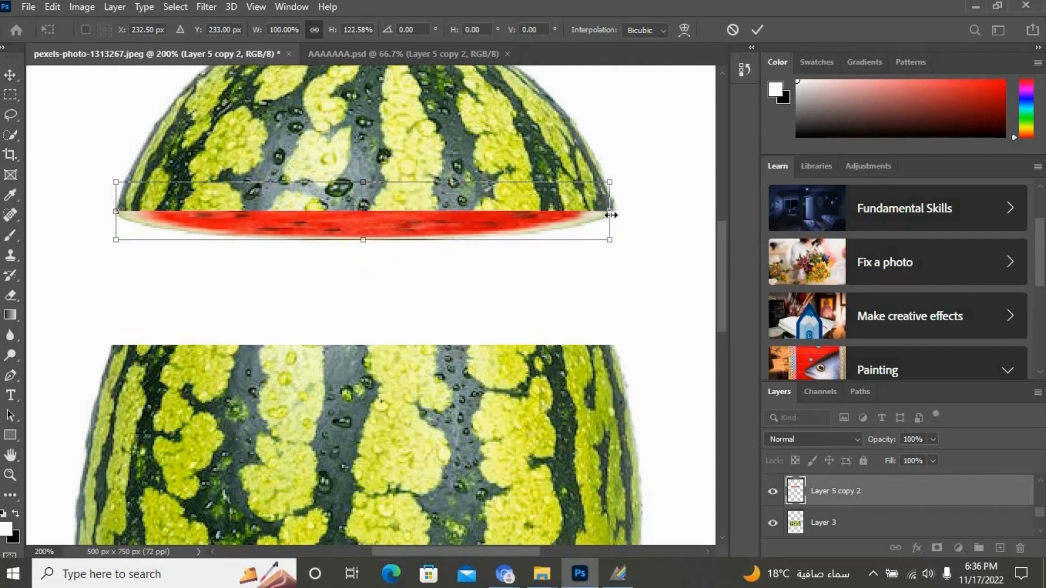
mouse_move(612, 216)
left_mouse_down()
mouse_move(612, 235)
mouse_move(614, 201)
left_mouse_up()
scroll(611, 237, "up", 1)
key("Return")
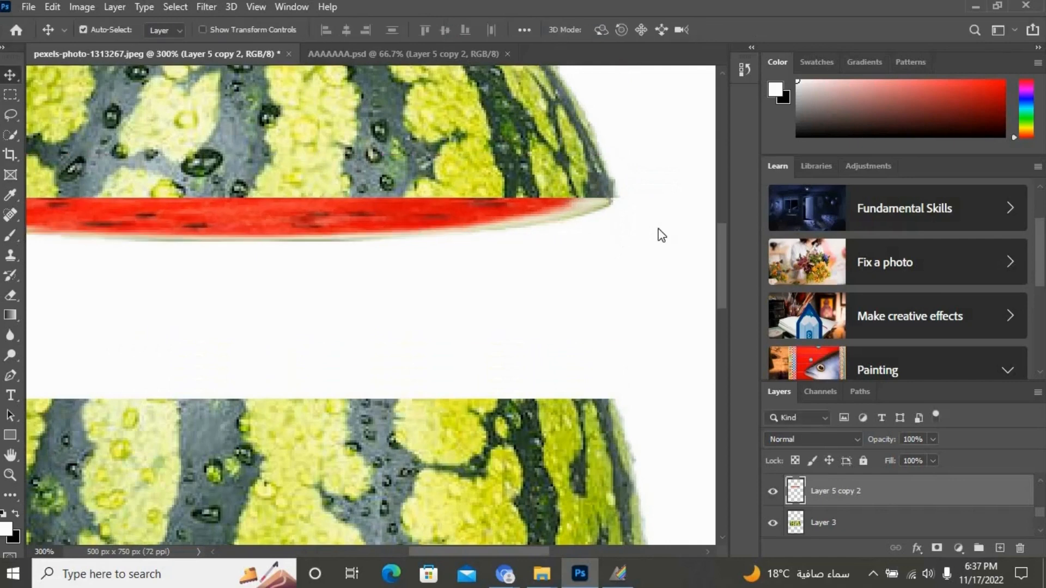
- Nudge the Layer 5 copy 2 slice sideways and widen it to 325 px so both ends meet the top section's rind
right_click(557, 220)
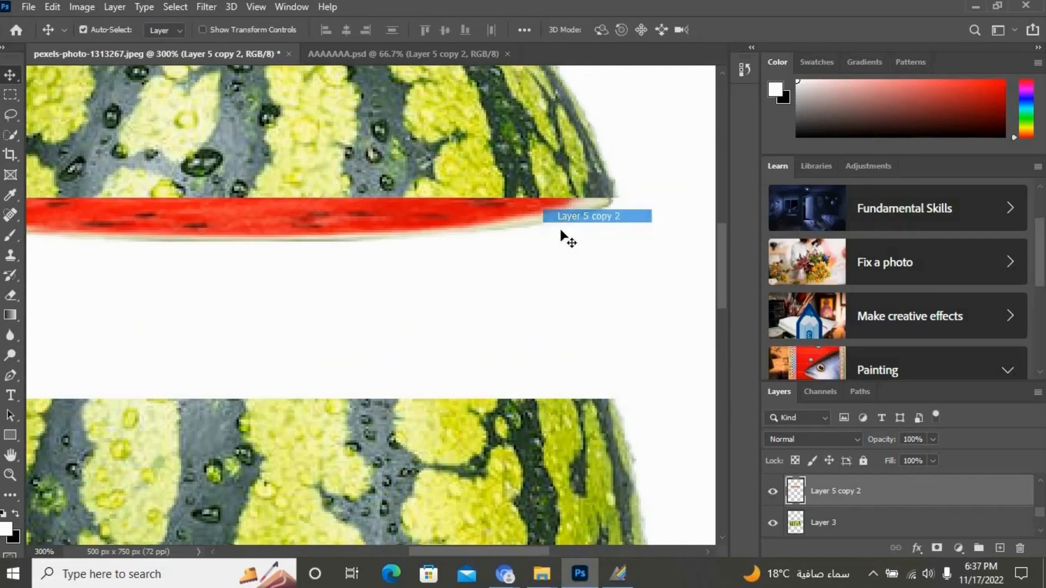
left_click(561, 226)
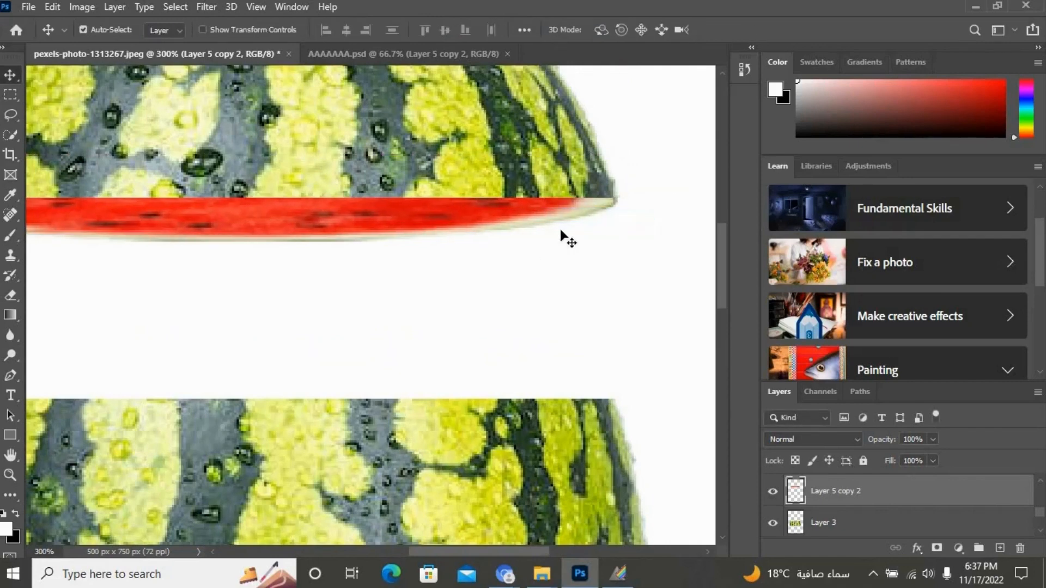
scroll(560, 226, "down", 1)
right_click(323, 233)
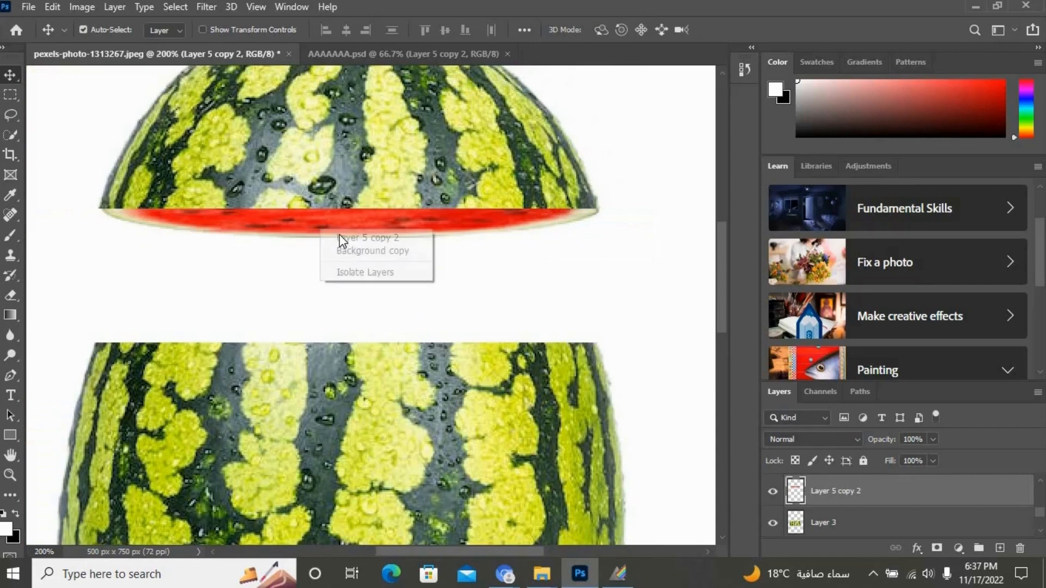
left_click(340, 238)
left_click_drag(190, 240, 190, 238)
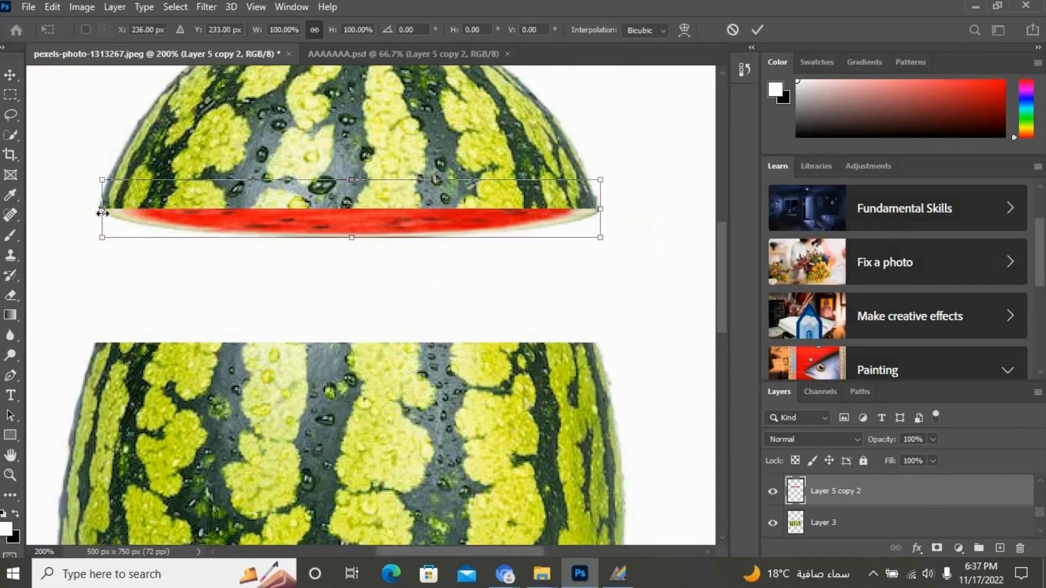
scroll(107, 214, "up", 1)
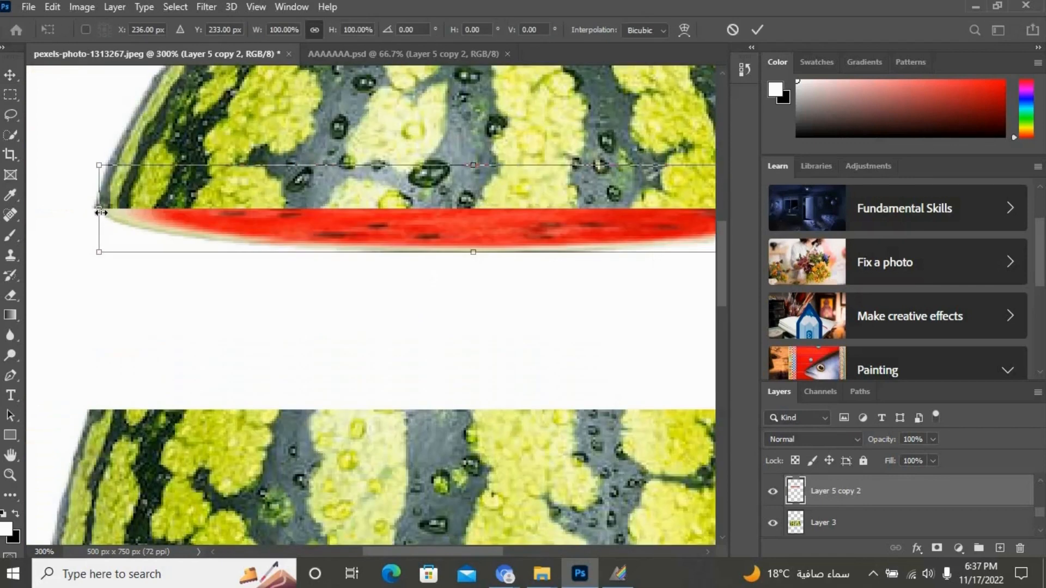
left_click_drag(97, 212, 96, 213)
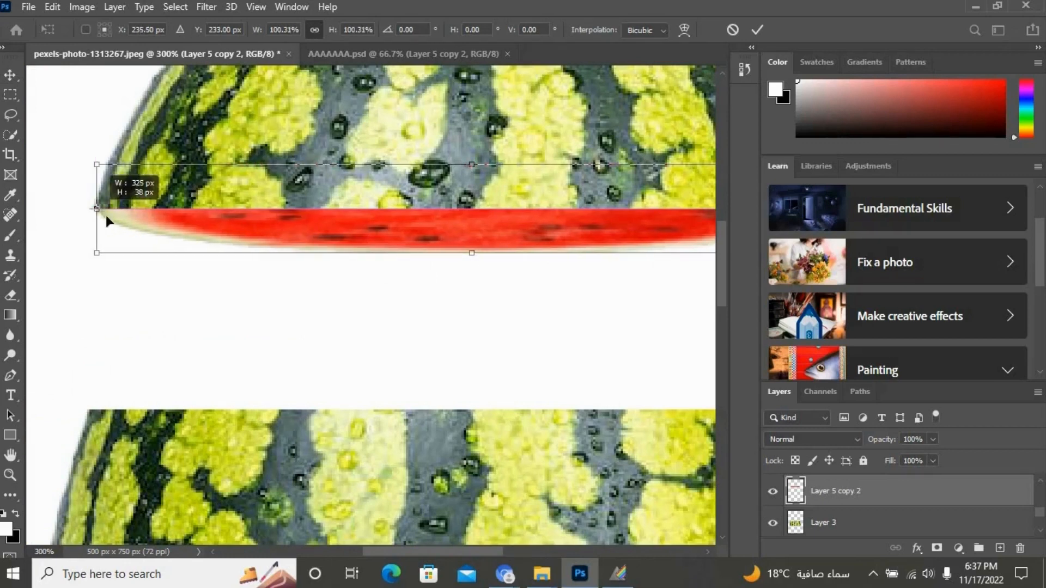
key("Return")
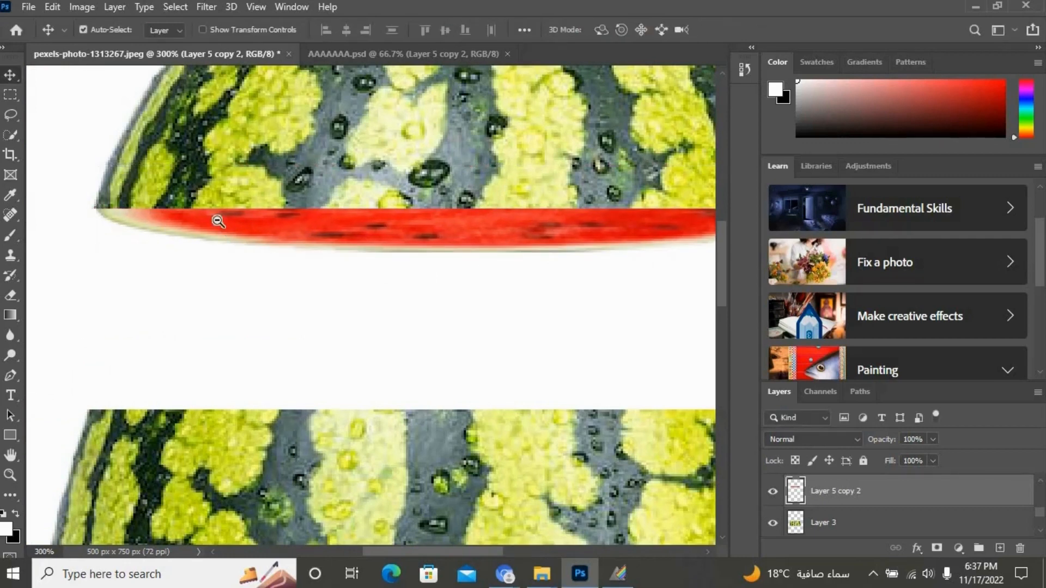
- Hide Layer 5 copy 2, then select Layer 5 copy 3 and make it visible
scroll(271, 234, "down", 1)
scroll(272, 235, "down", 1)
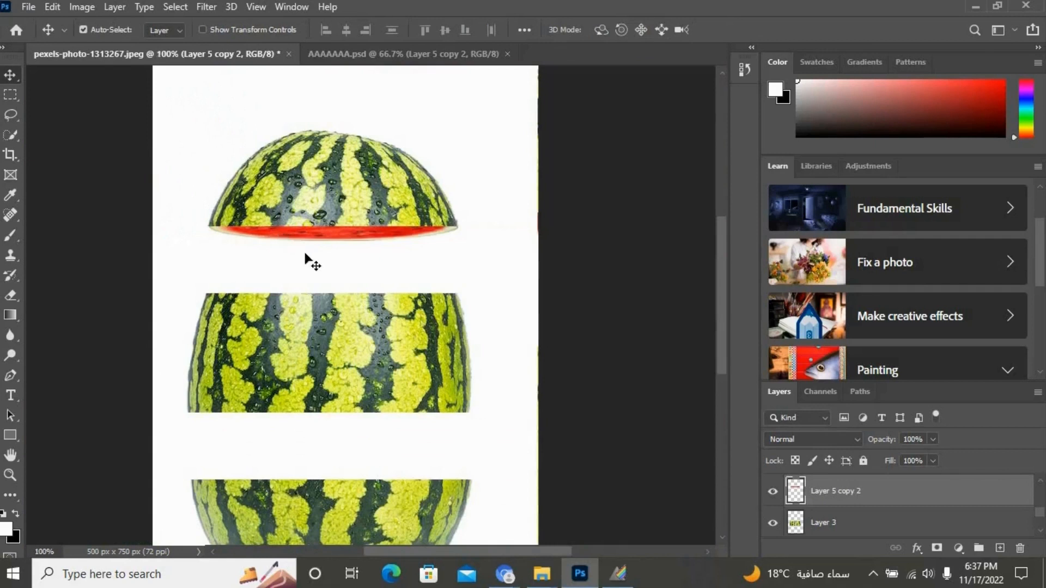
left_click(772, 493)
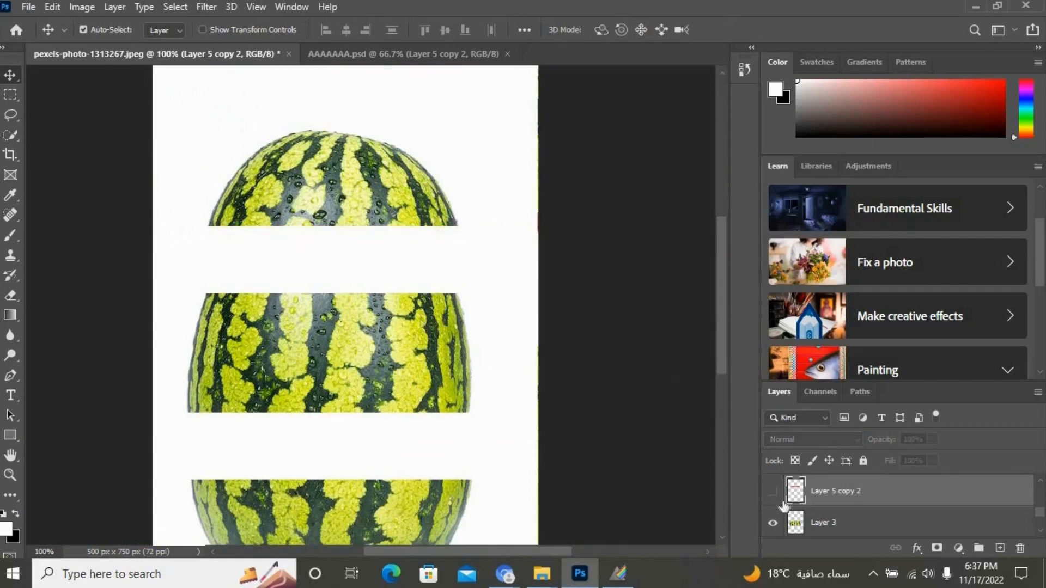
scroll(781, 500, "up", 1)
left_click(800, 494)
left_click(774, 493)
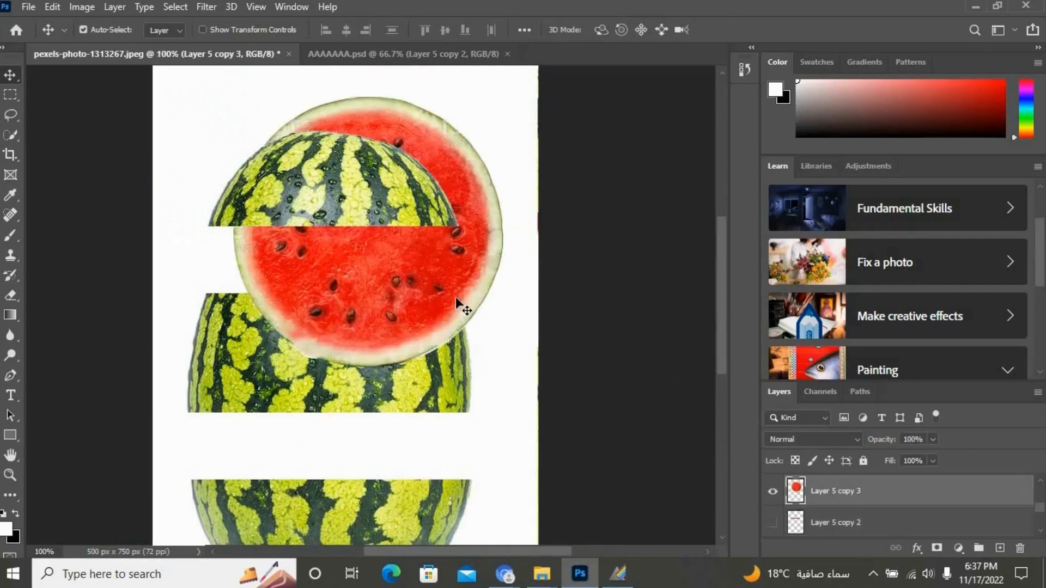
- Flatten the Layer 5 copy 3 slice to 20.11% height and 91.45% width over the middle section's upper cut
left_click_drag(398, 292, 358, 311)
key("ctrl+t")
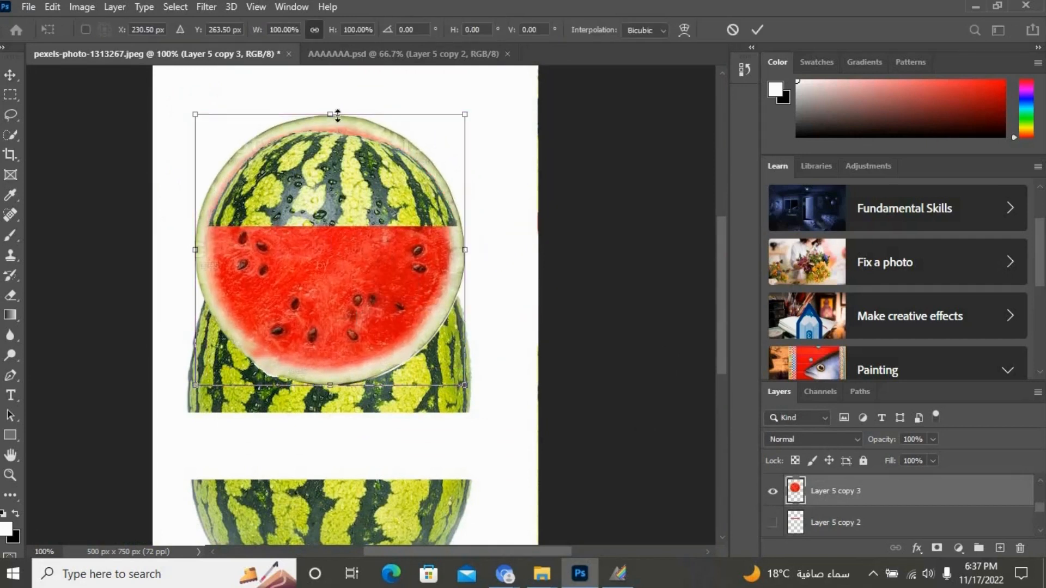
left_click_drag(331, 182, 385, 309)
left_click_drag(462, 291, 453, 293)
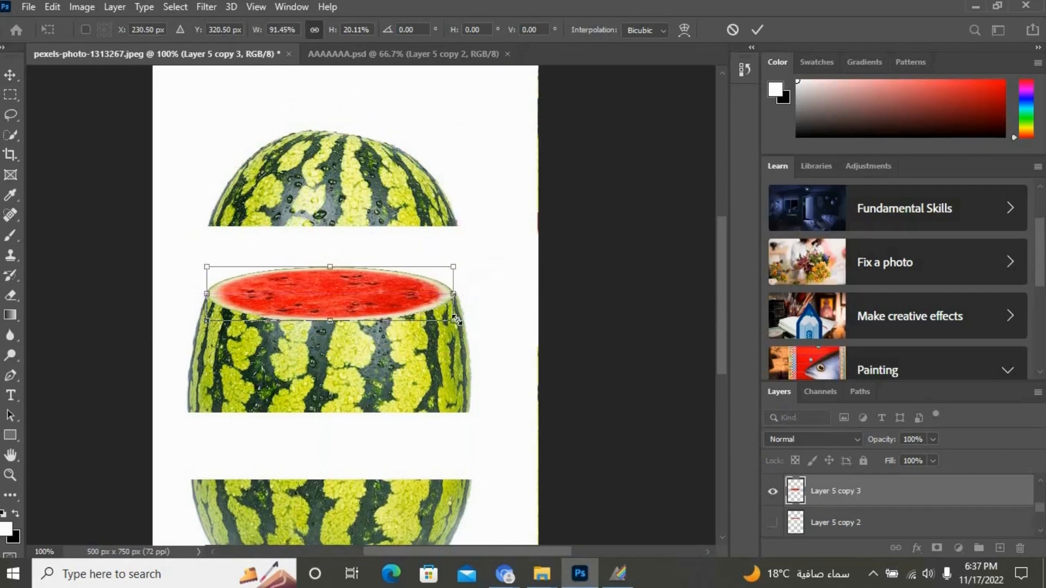
- Widen the slice to 92.31% so it meets the middle section's rind, and apply the transform
scroll(441, 306, "up", 1)
scroll(481, 303, "up", 1)
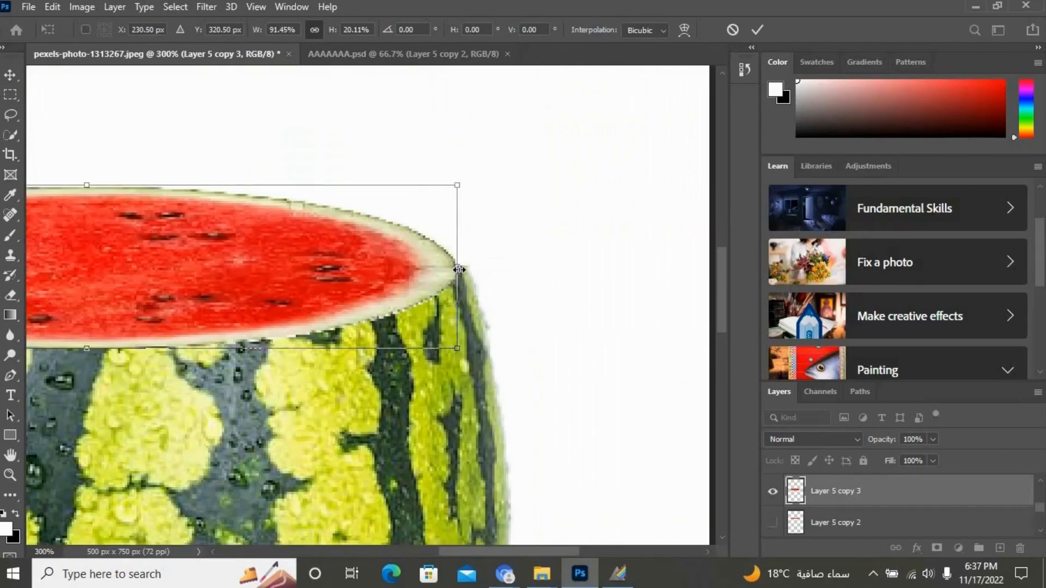
left_click_drag(459, 268, 464, 268)
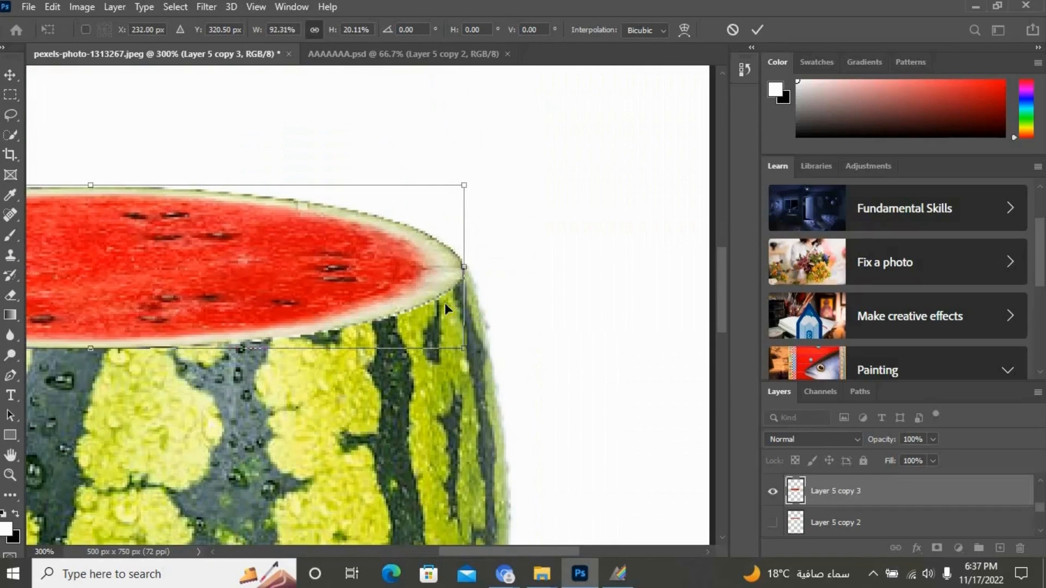
scroll(305, 393, "left", 6)
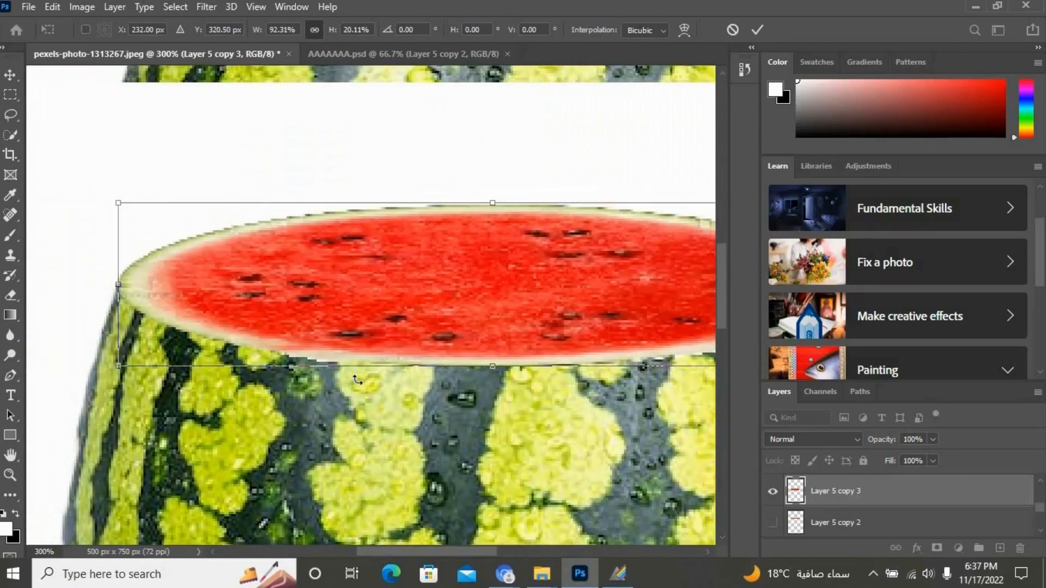
key("Return")
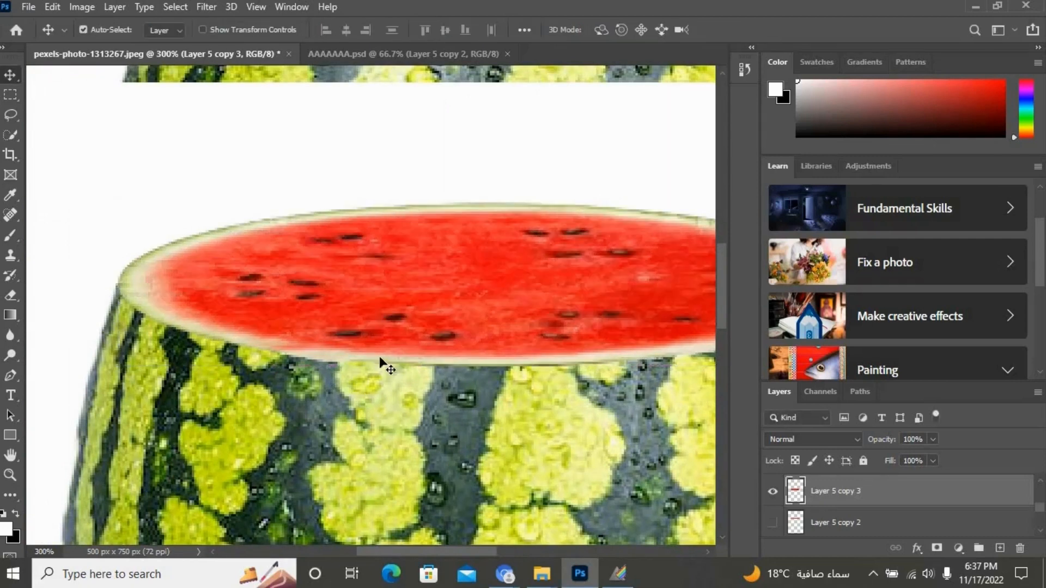
- Hide Layer 5 copy 3, then select Layer 5 copy 4 and make it visible
scroll(379, 360, "down", 2)
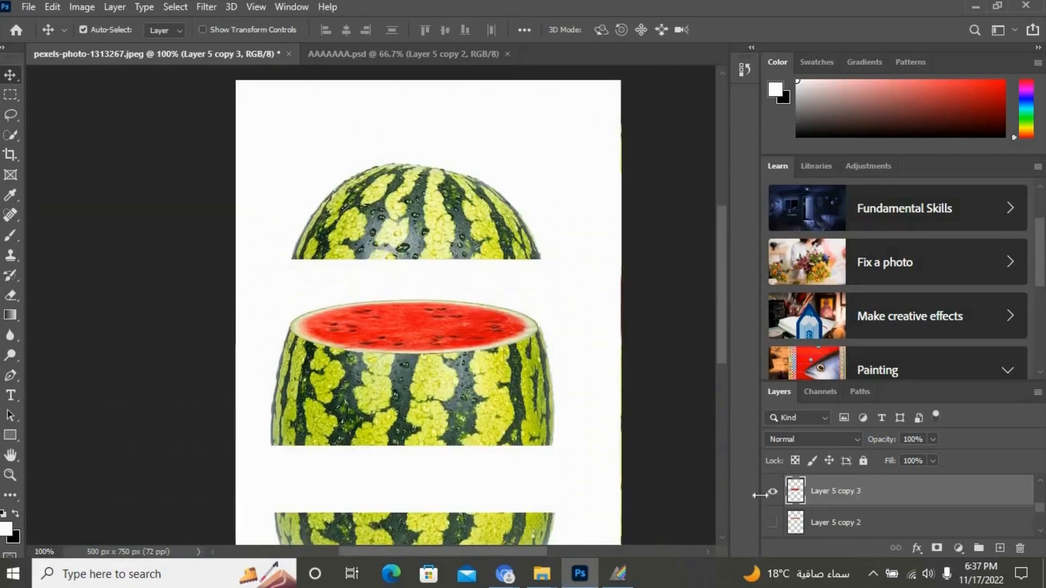
left_click(772, 494)
scroll(820, 509, "up", 1)
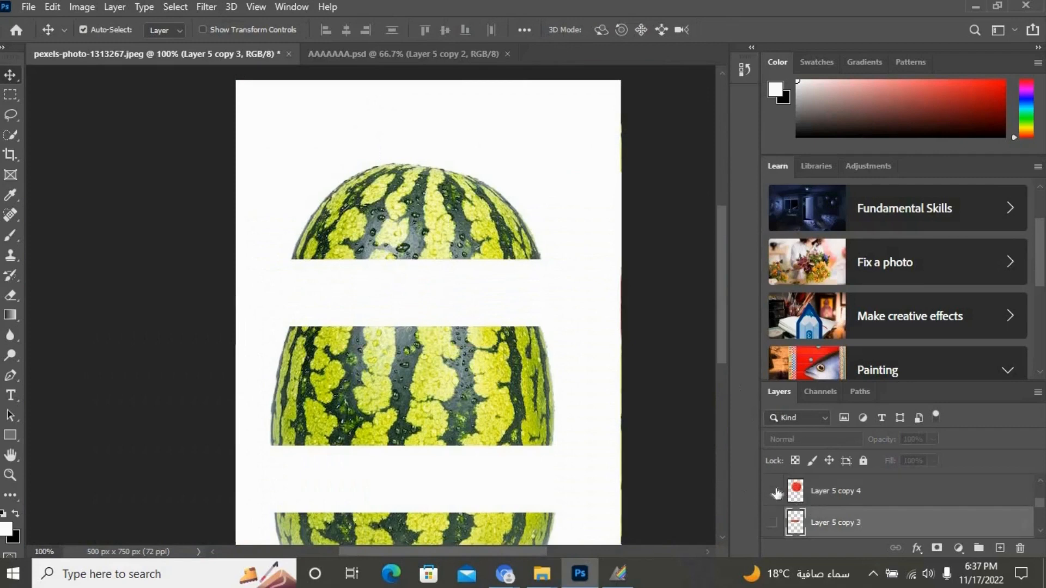
left_click(788, 496)
left_click(772, 492)
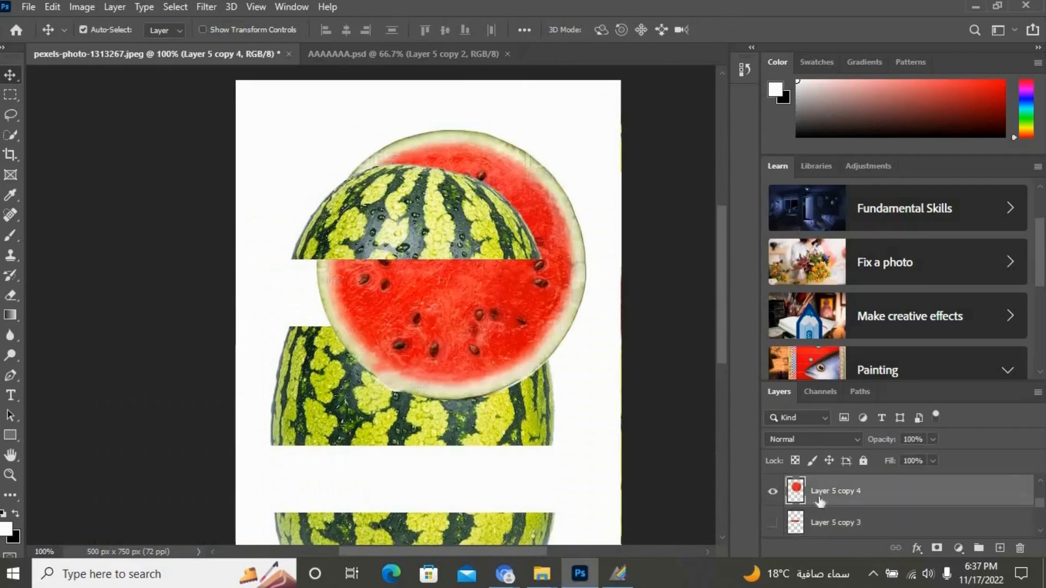
- Move the Layer 5 copy 4 slice down over the watermelon's middle section
right_click(451, 329)
left_click(469, 340)
left_click_drag(473, 328, 474, 294)
right_click(478, 246)
left_click(497, 253)
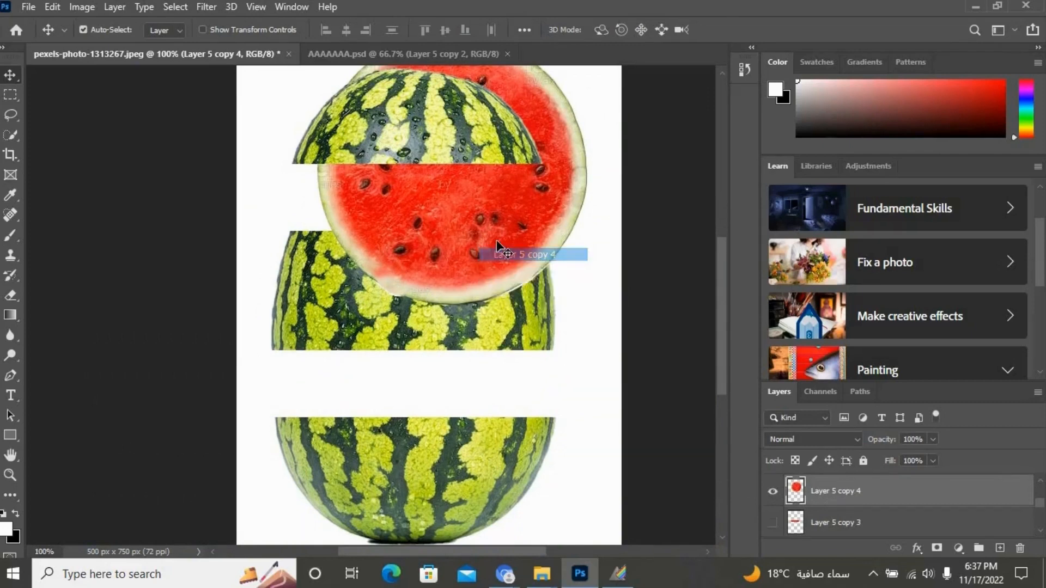
left_click_drag(496, 240, 462, 377)
- Flatten the Layer 5 copy 4 slice to 10.76% height and 103.70% width at the middle section's lower cut
key("ctrl+t")
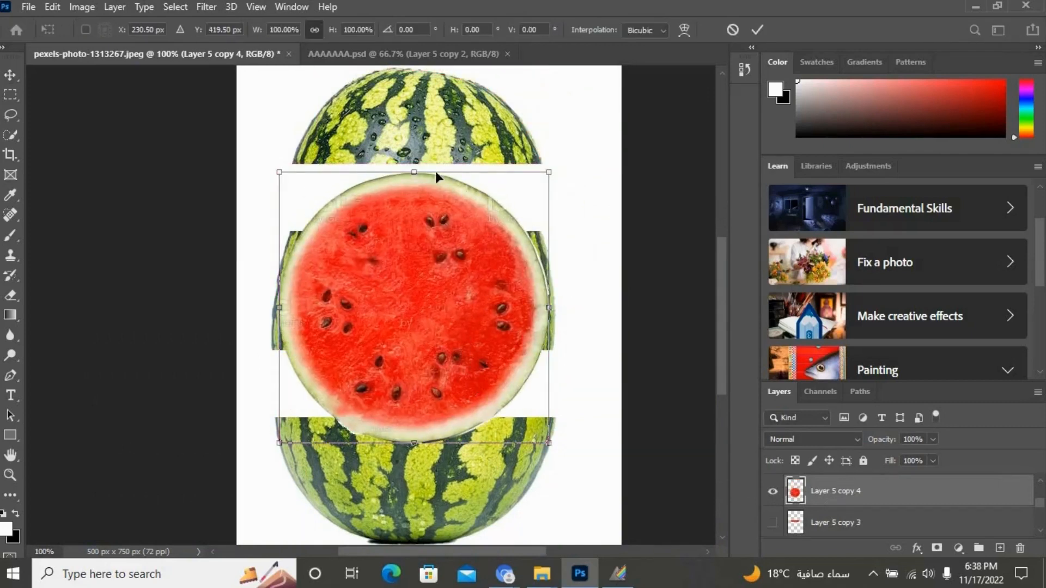
left_click_drag(419, 171, 404, 351)
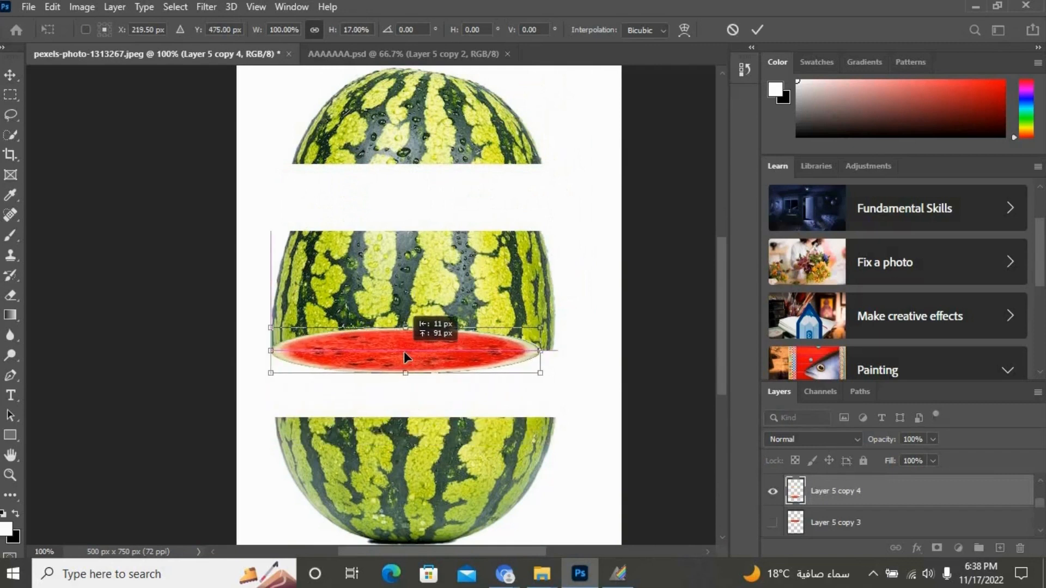
left_click_drag(539, 347, 549, 350)
left_click_drag(414, 369, 432, 358)
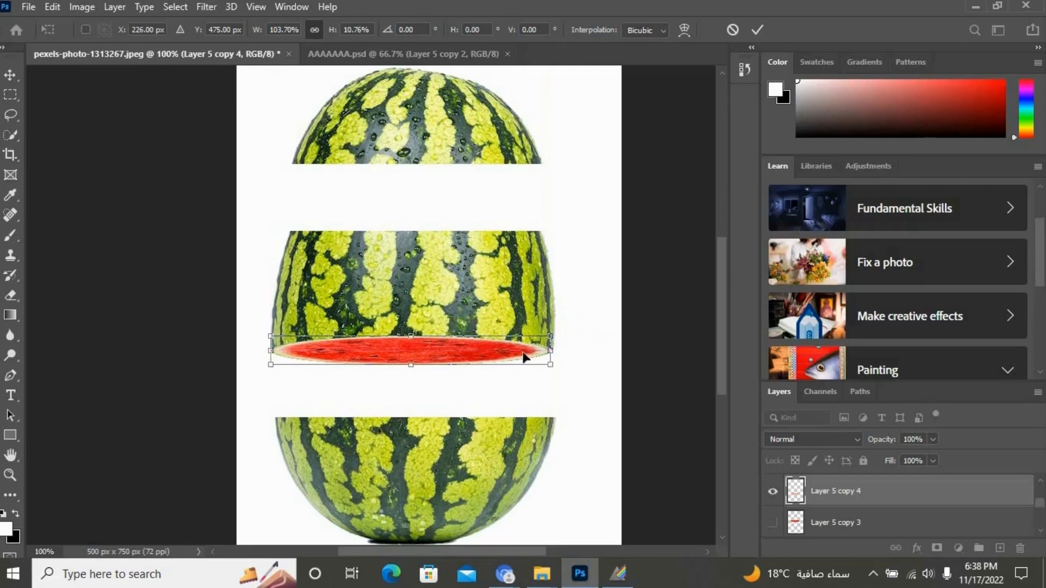
- Widen the slice to 104.13% so it reaches the middle section's rind on both sides, and apply the transform
left_click(515, 351, "ctrl")
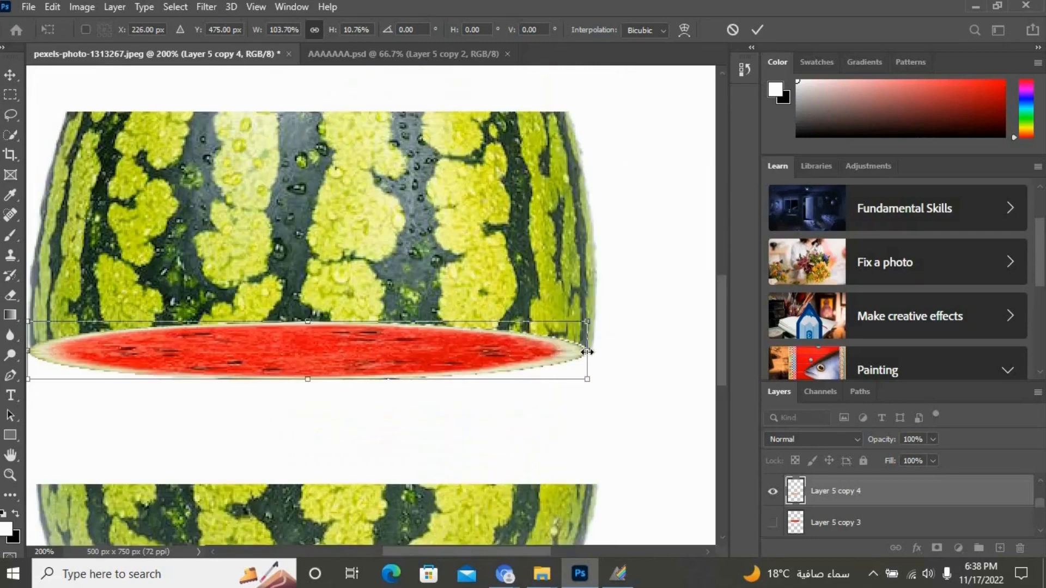
left_click_drag(589, 352, 590, 352)
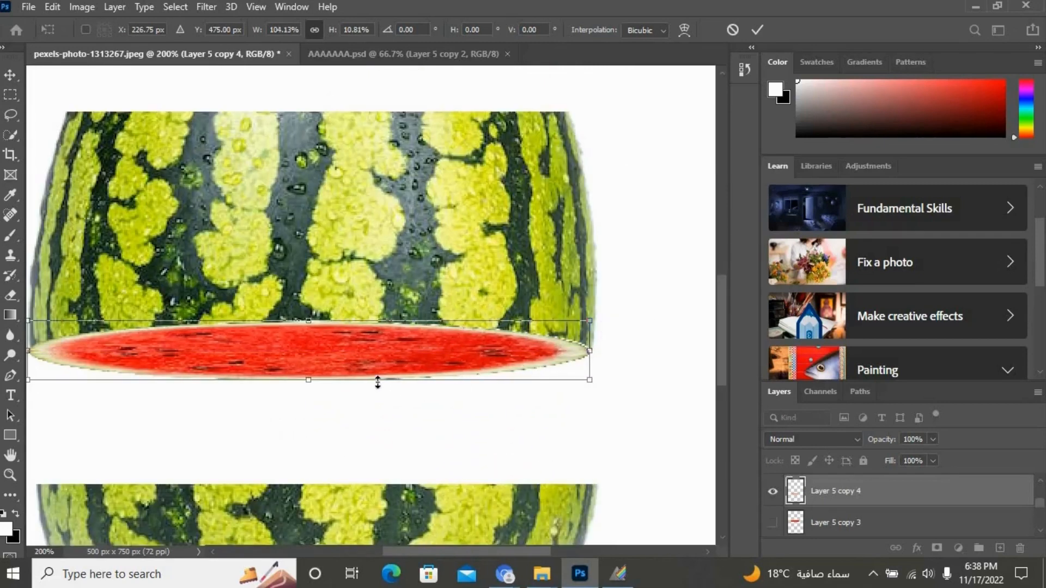
left_click_drag(448, 361, 551, 360)
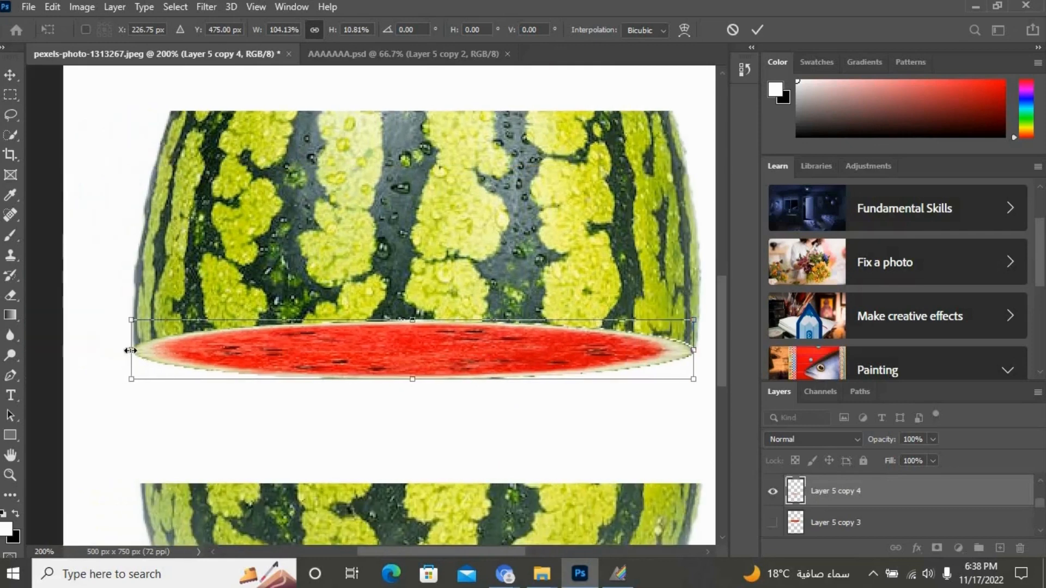
left_click_drag(130, 350, 130, 350)
key("Return")
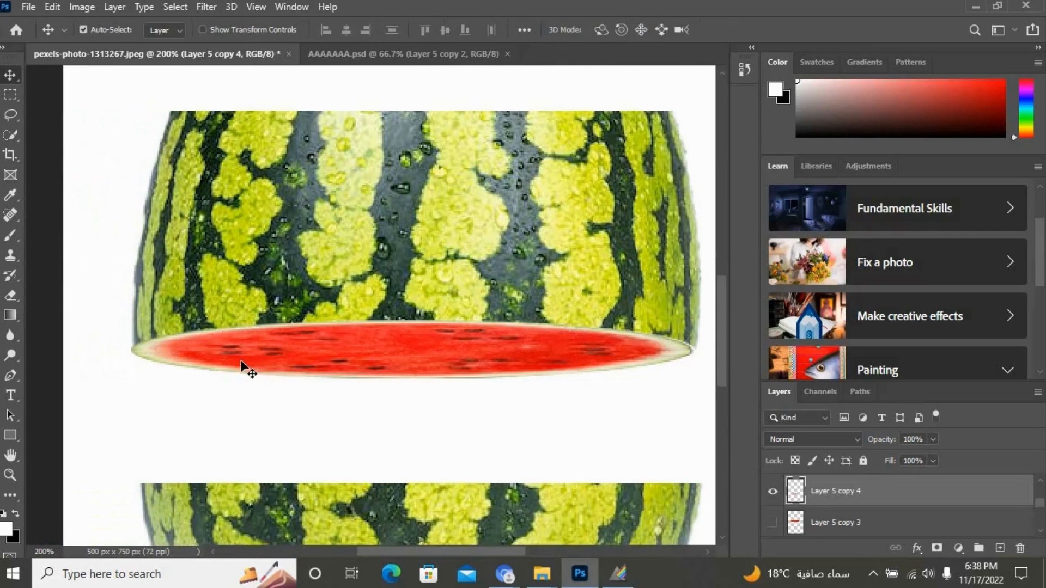
- Rescale the slice from its left end to meet the middle section's outer rind, and apply the transform
key("ctrl+t")
left_click_drag(130, 348, 138, 349)
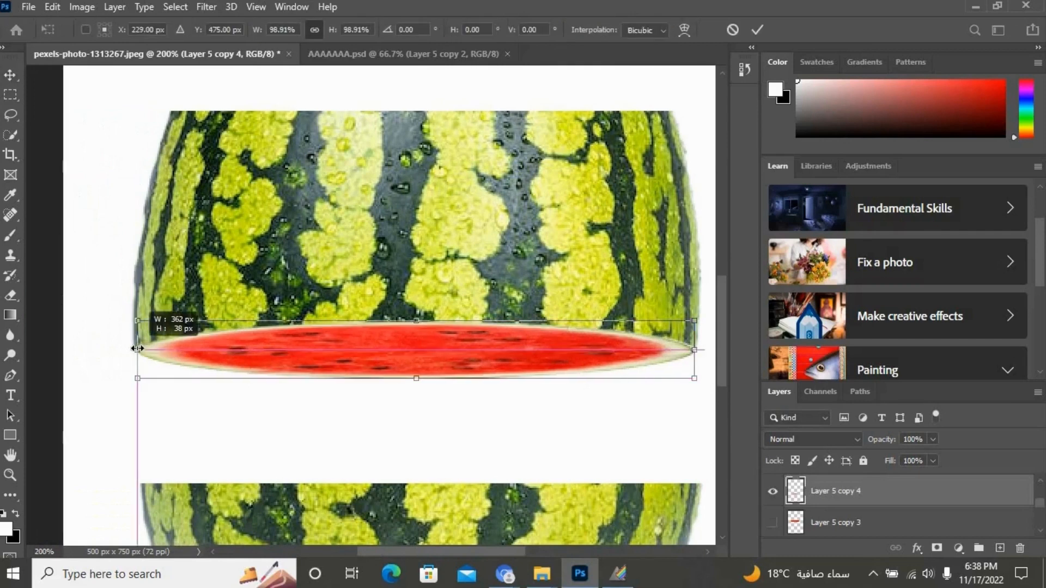
scroll(136, 349, "up", 1)
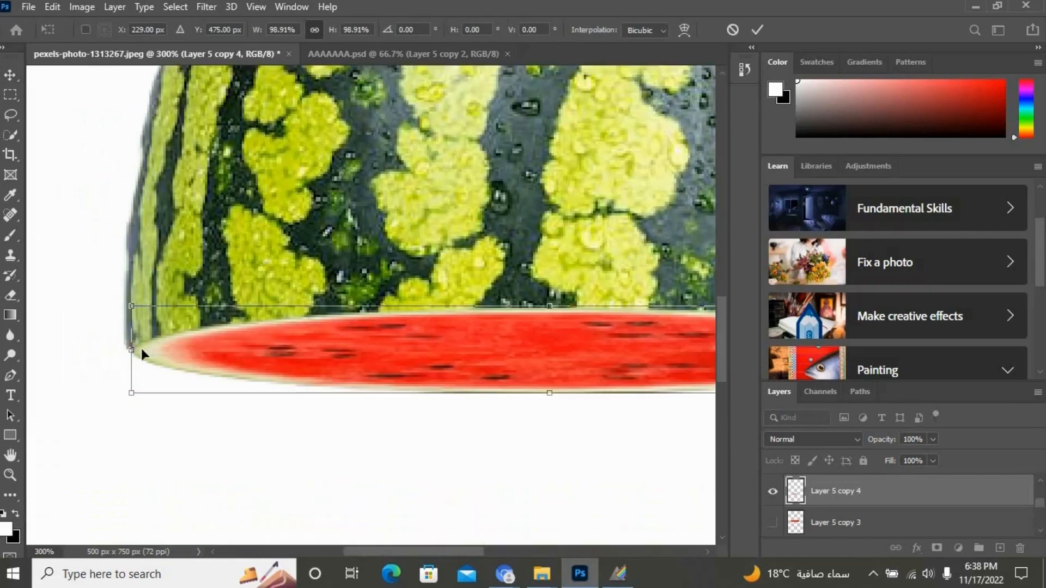
left_click_drag(128, 351, 126, 353)
key("Return")
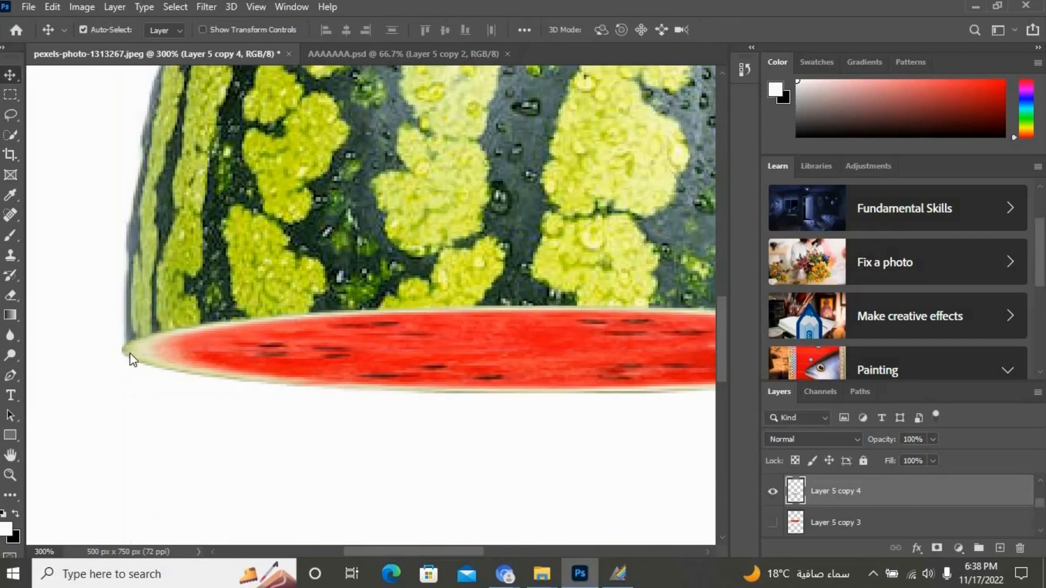
- Nudge the Layer 5 copy 4 slice slightly right to align with the rind, then check the fit along the lower cut
right_click(173, 350)
left_click(190, 361)
key("Right")
key("Right")
key("Right")
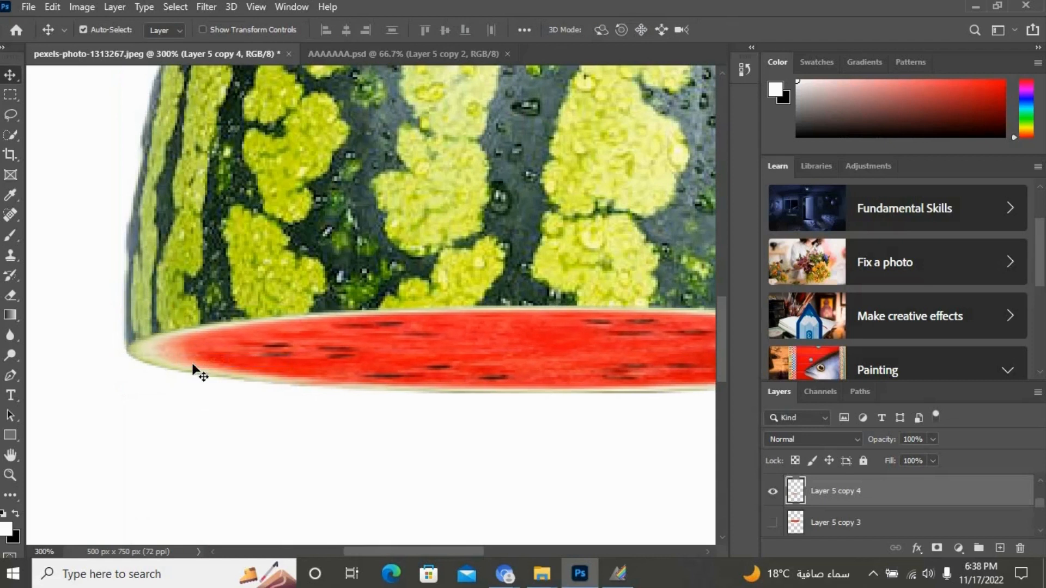
left_click_drag(385, 367, 256, 377)
left_click_drag(512, 397, 392, 397)
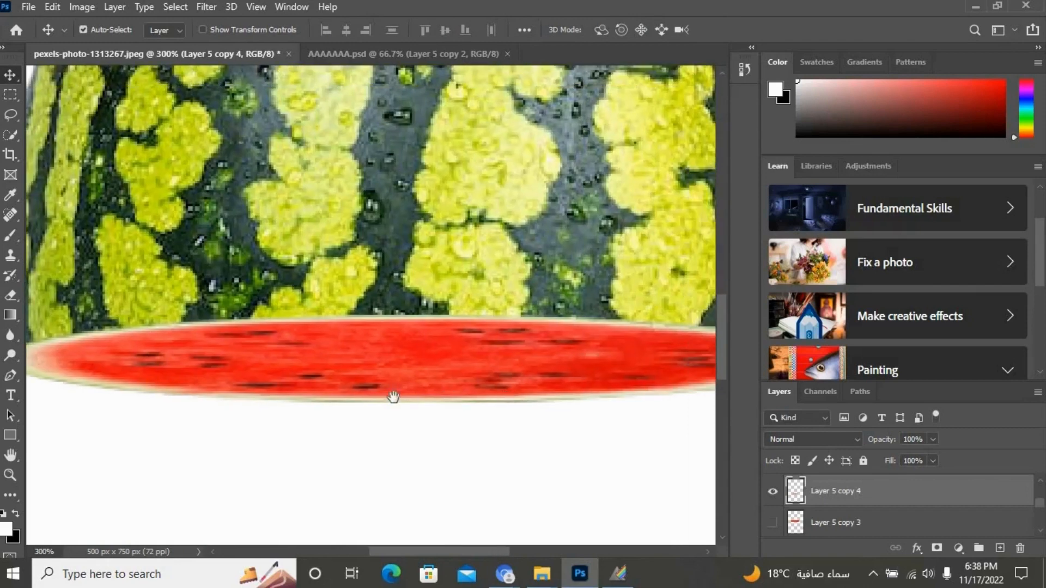
left_click_drag(514, 395, 462, 397)
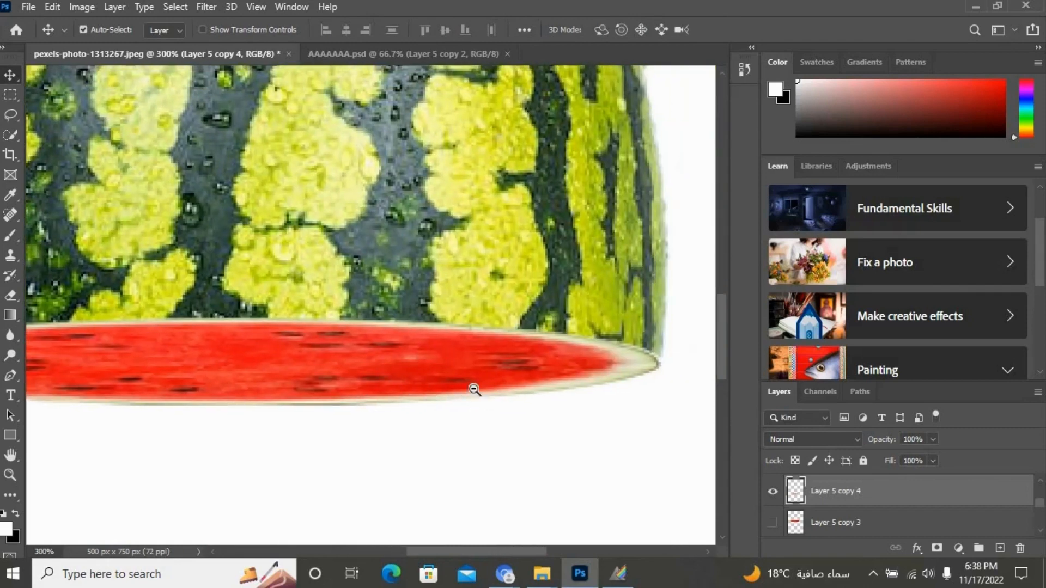
left_click(474, 390, "alt")
left_click(474, 390, "alt")
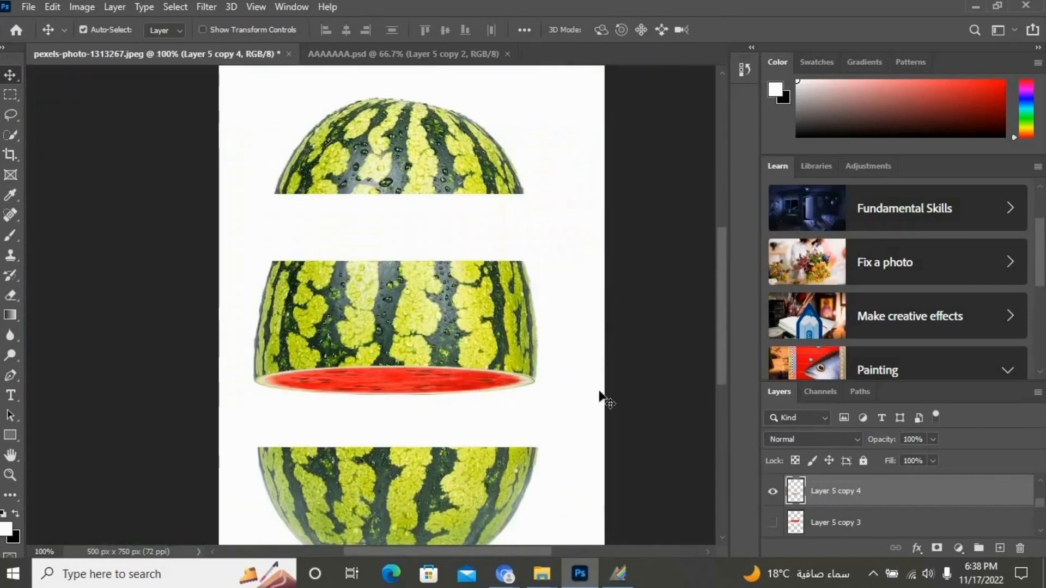
- Hide Layer 5 copy 4, then select Layer 5 copy 5 and make it visible
left_click(773, 491)
scroll(812, 523, "up", 1)
left_click(822, 492)
left_click(772, 490)
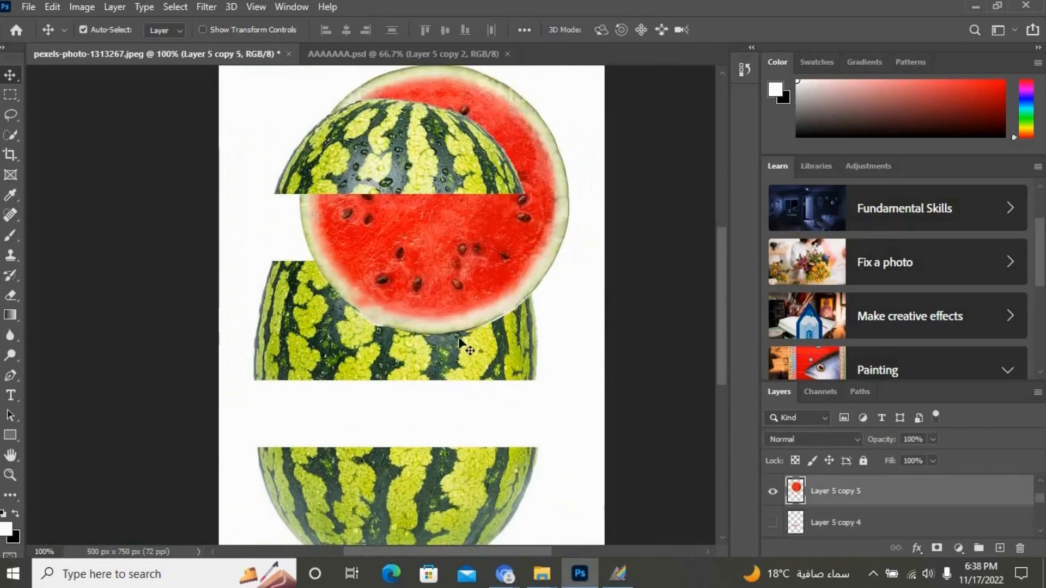
- Move the Layer 5 copy 5 slice onto the bottom section's cut face and flatten it to 32.58% height
right_click(459, 257)
left_click(471, 266)
left_click_drag(470, 250, 433, 425)
key("ctrl+t")
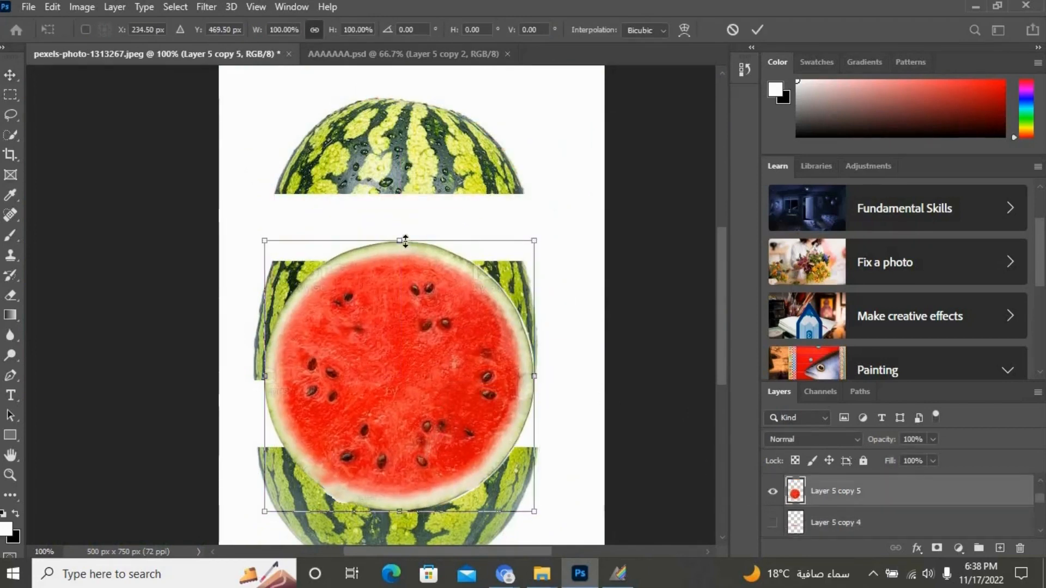
left_click_drag(405, 240, 388, 425)
mouse_move(420, 459)
left_mouse_down()
mouse_move(401, 450)
mouse_move(409, 447)
left_mouse_up()
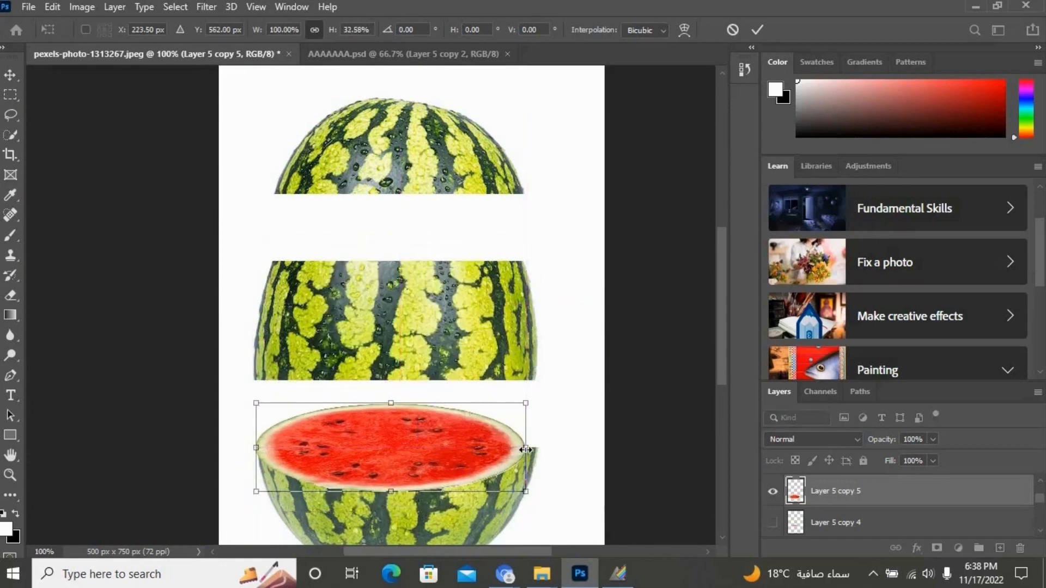
- Stretch the slice to 104.84% width and flatten it further to 25.21% height over the bottom section's cut
left_click_drag(525, 448, 538, 447)
left_click_drag(400, 403, 404, 422)
left_click_drag(425, 468, 424, 461)
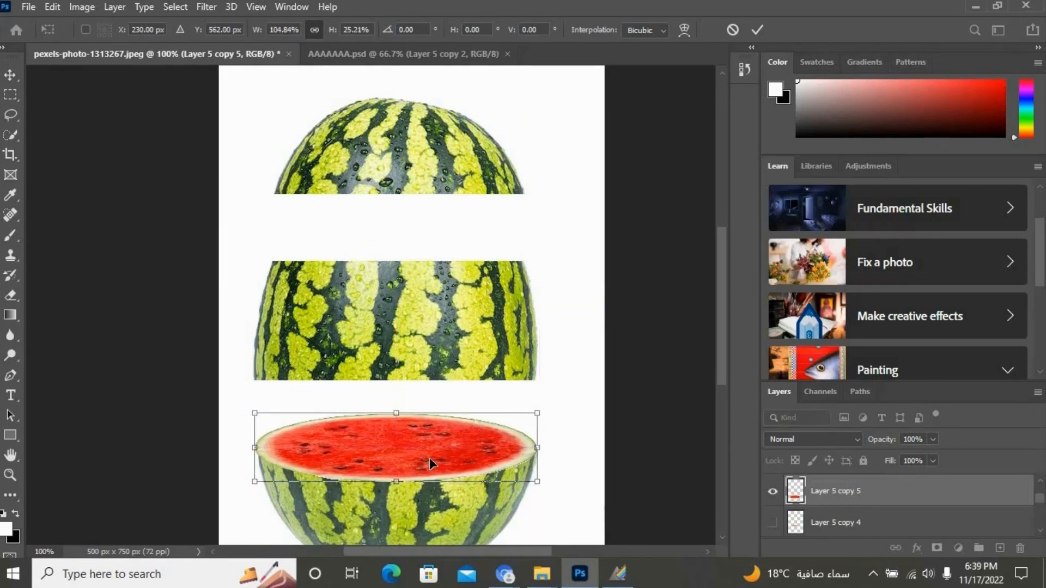
- Nudge the Layer 5 copy 5 slice horizontally to X 235 px so its left end meets the bottom section's rind
key("Right")
key("Right")
key("Right")
key("Right")
key("Right")
key("Right")
key("Right")
key("Right")
key("Right")
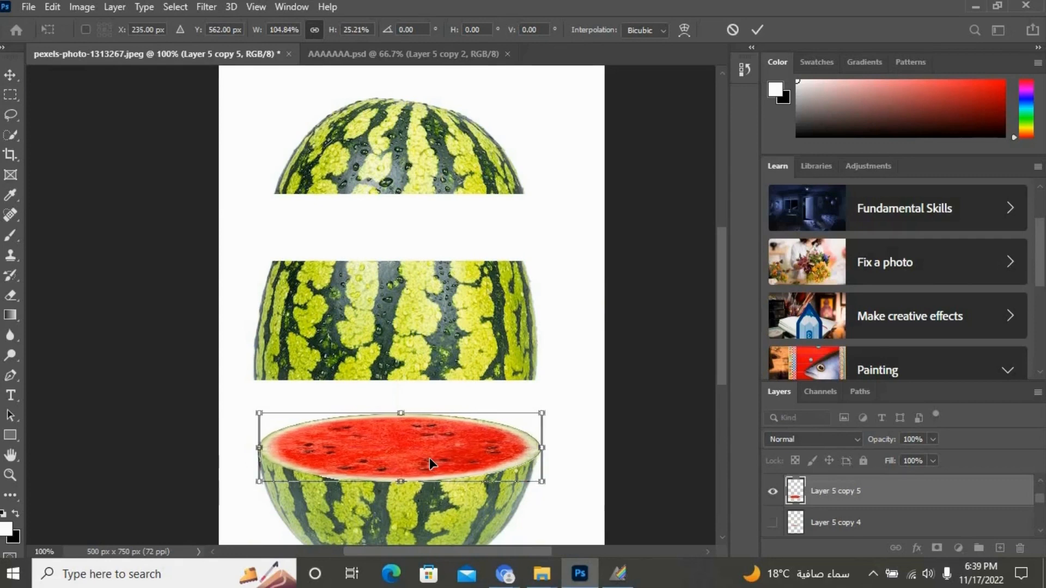
key("Left")
key("Left")
key("Left")
key("Left")
key("Left")
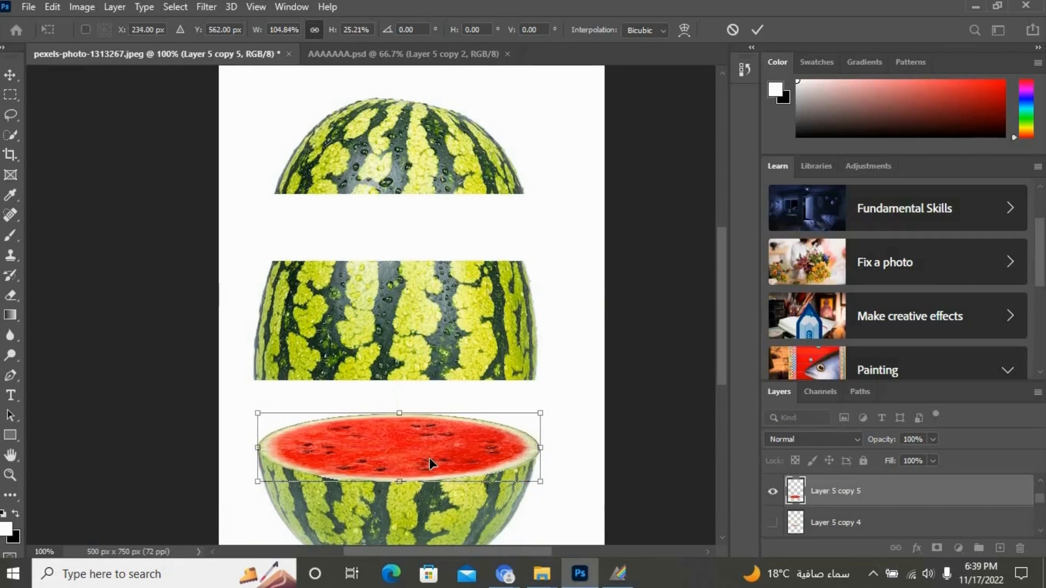
scroll(429, 457, "up", 1)
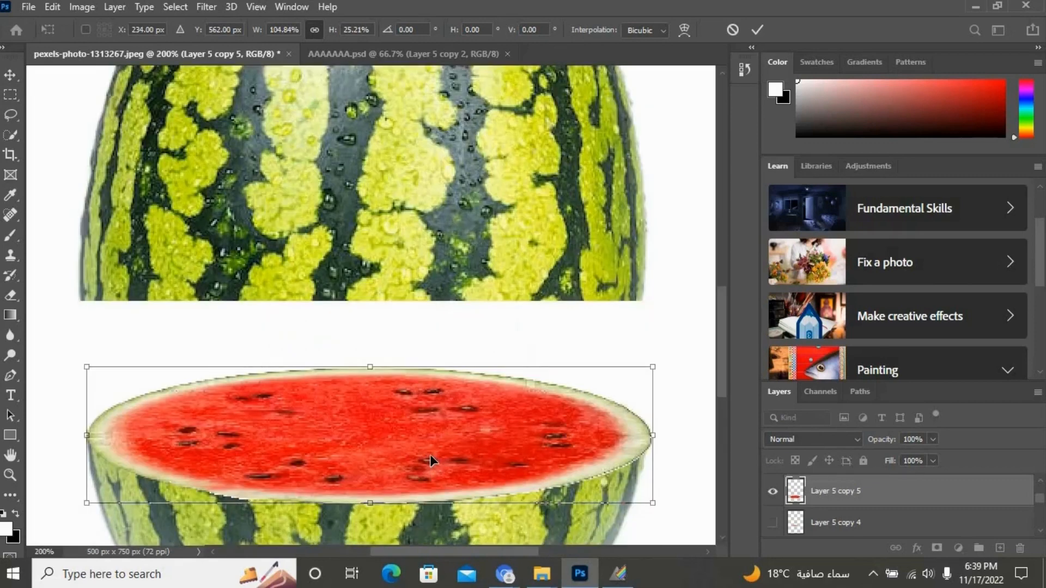
key("Right")
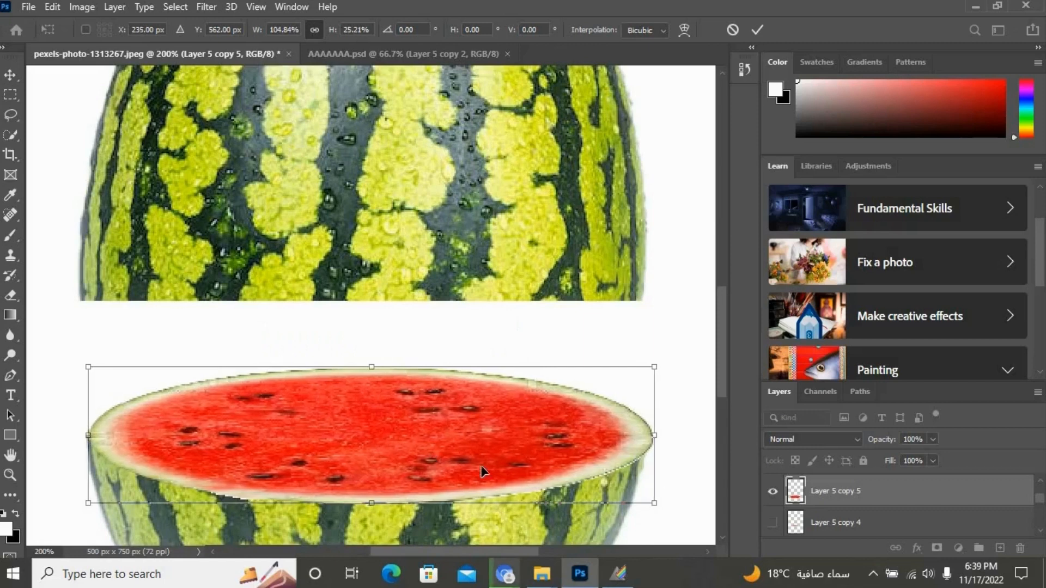
- Pull the slice's right end inward to match the bottom section's rind, and apply the transform
left_click_drag(654, 436, 647, 440)
key("Return")
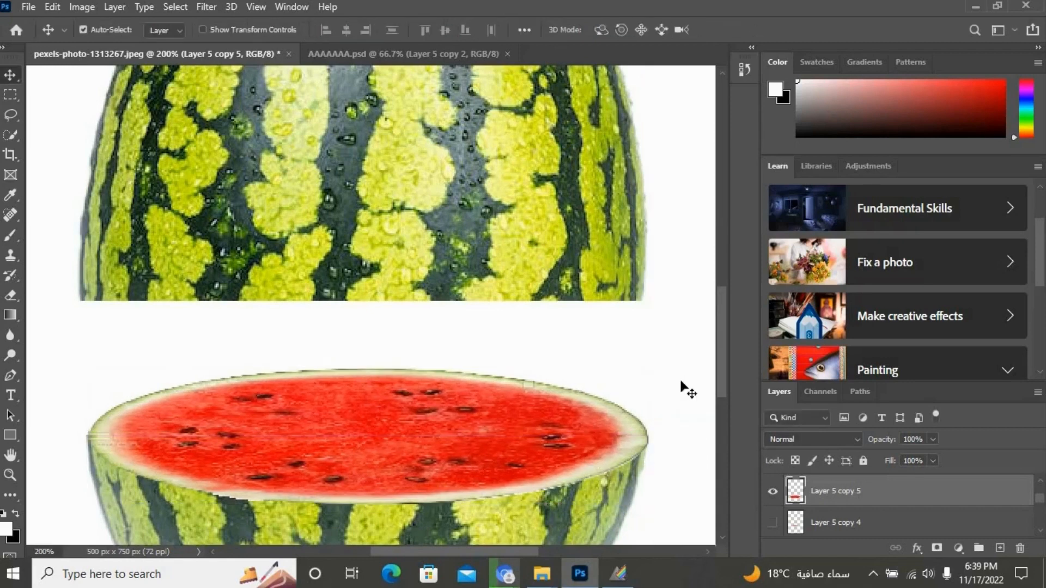
left_click(586, 384, "alt")
left_click(587, 384, "alt")
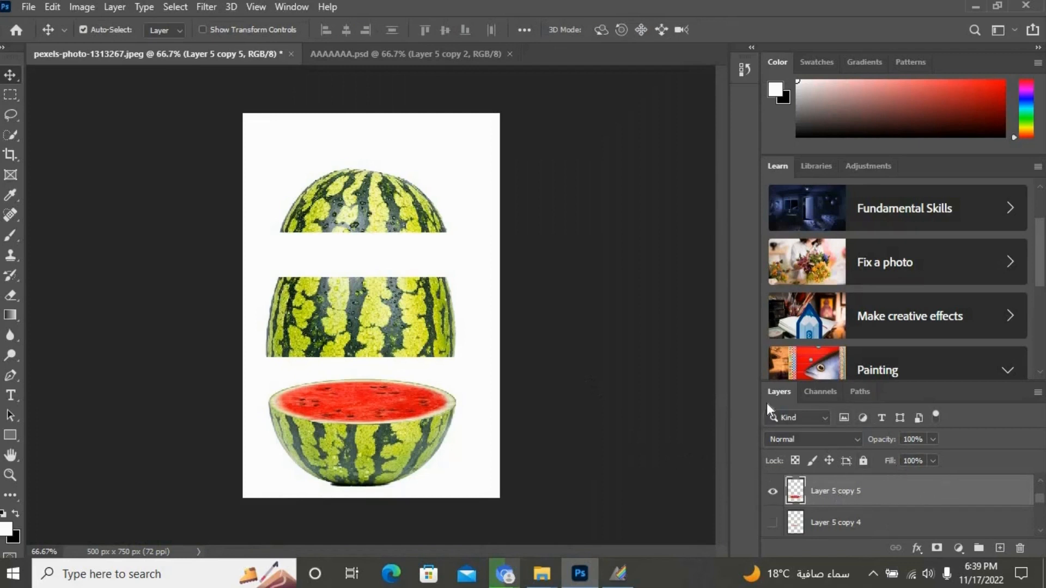
- Undock the layer list and enlarge it beside the canvas so all the layers fit in it
left_click_drag(769, 397, 635, 281)
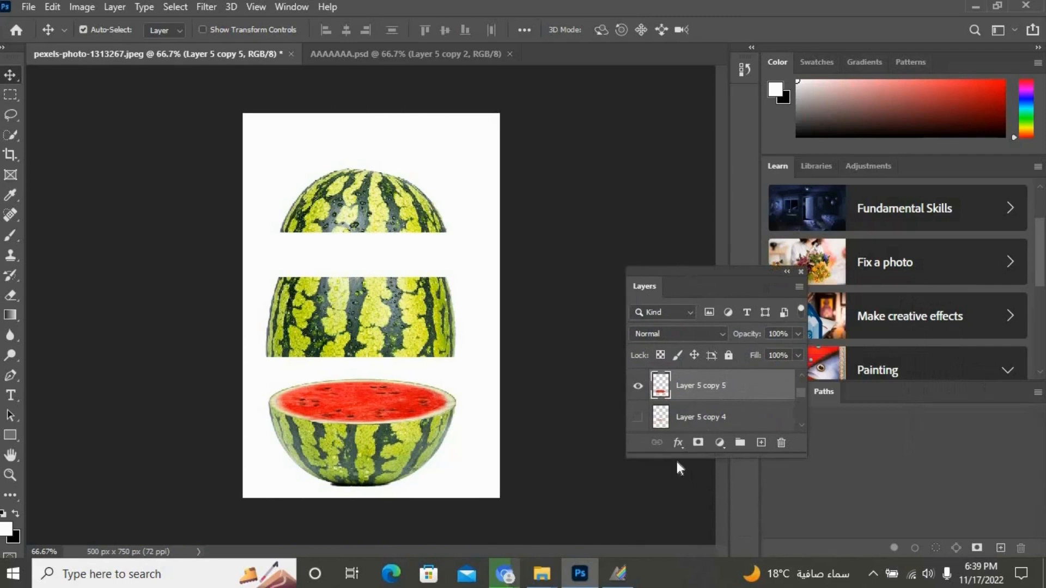
left_click_drag(680, 452, 671, 568)
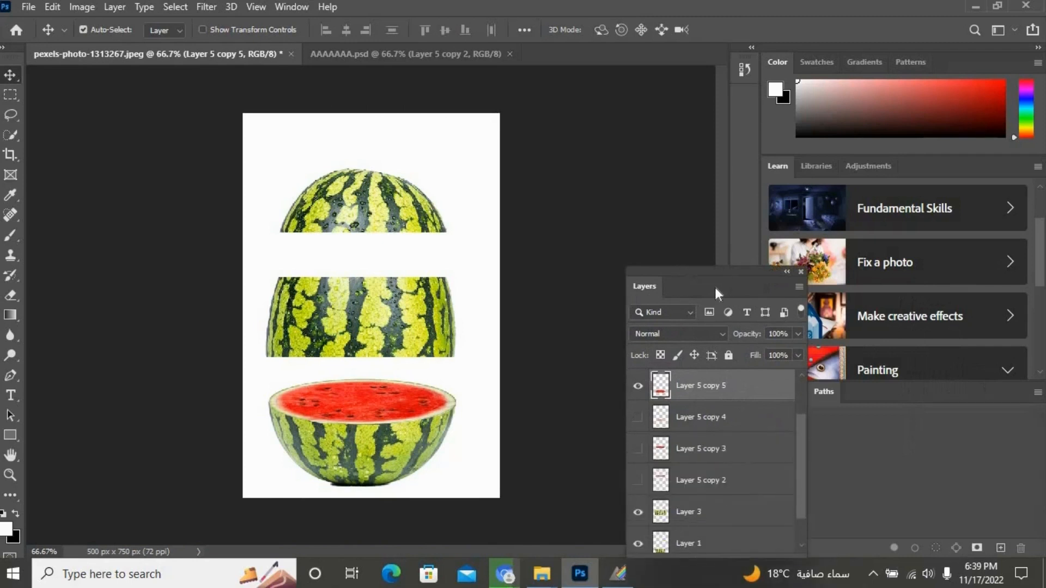
left_click_drag(715, 287, 673, 90)
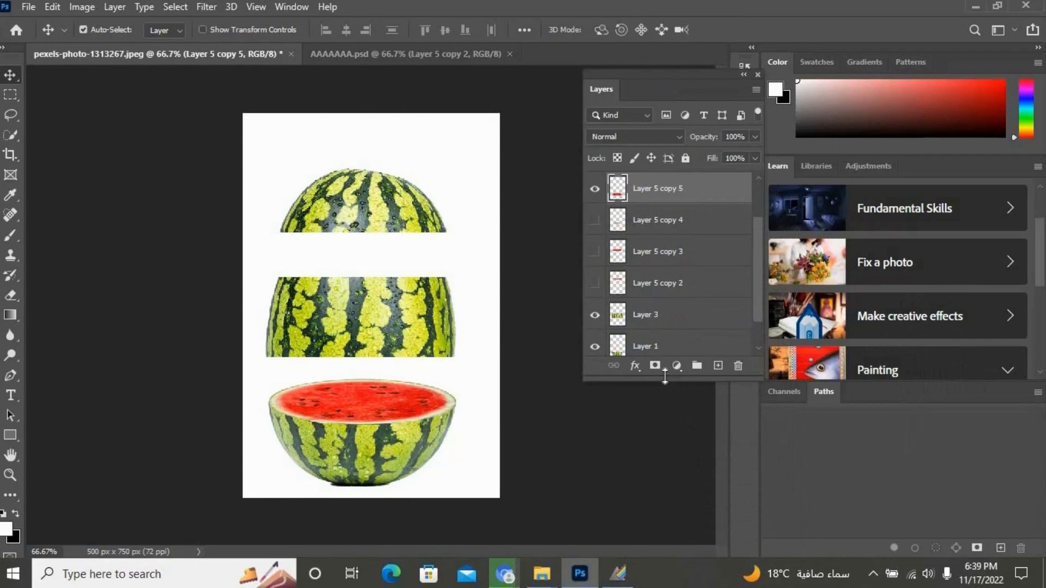
left_click_drag(665, 380, 639, 529)
- Make all the hidden Layer 5 copies visible, then select Layer 5 copy 6 and hide it
left_click_drag(596, 351, 600, 230)
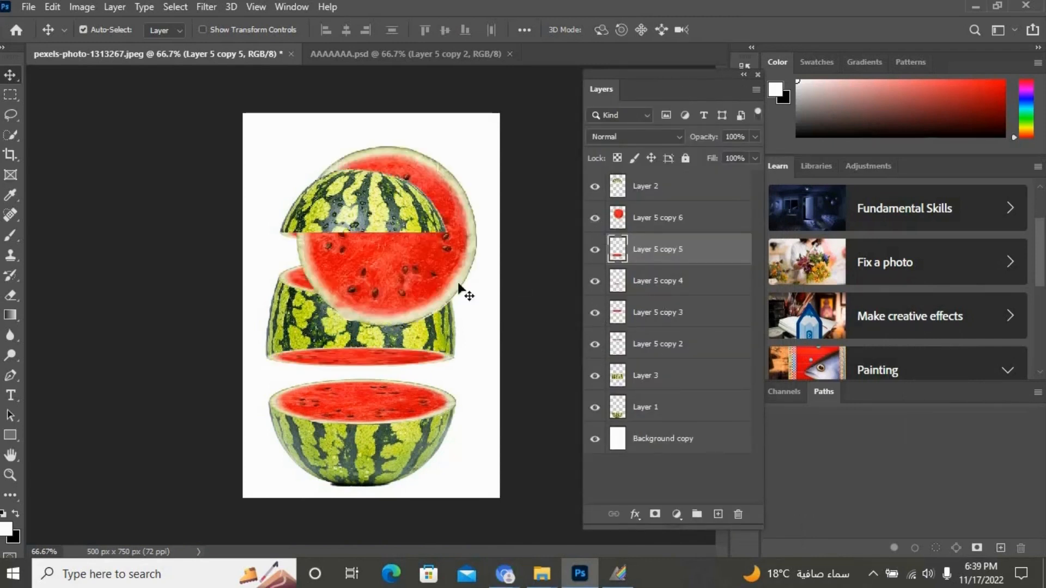
right_click(425, 282)
left_click(452, 290)
left_click(594, 218)
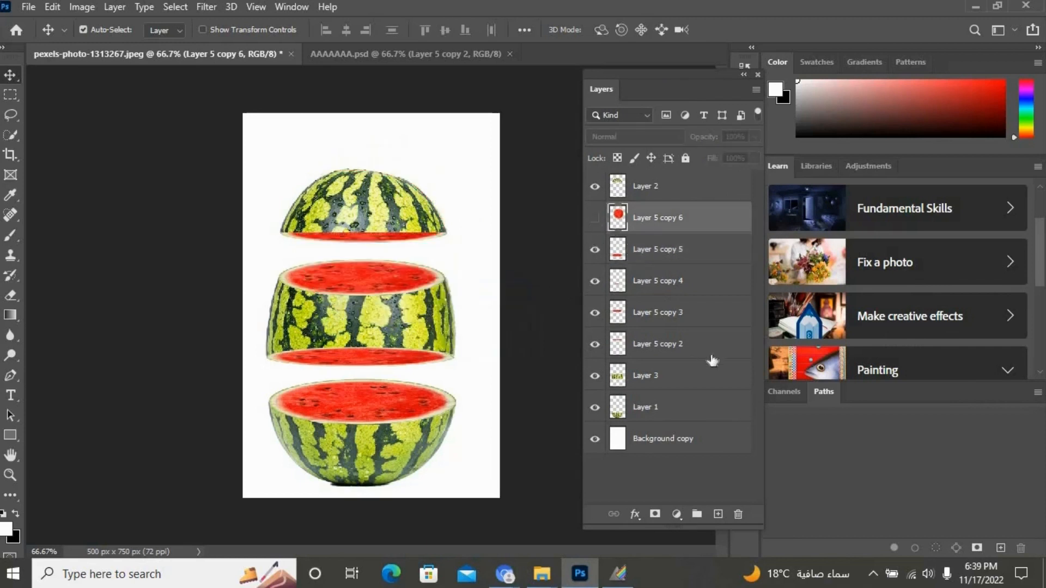
- Distort the Layer 5 copy 4 slice from its lower edge, flattening it to 34.21% height
right_click(389, 360)
left_click(403, 363)
key("ctrl+t")
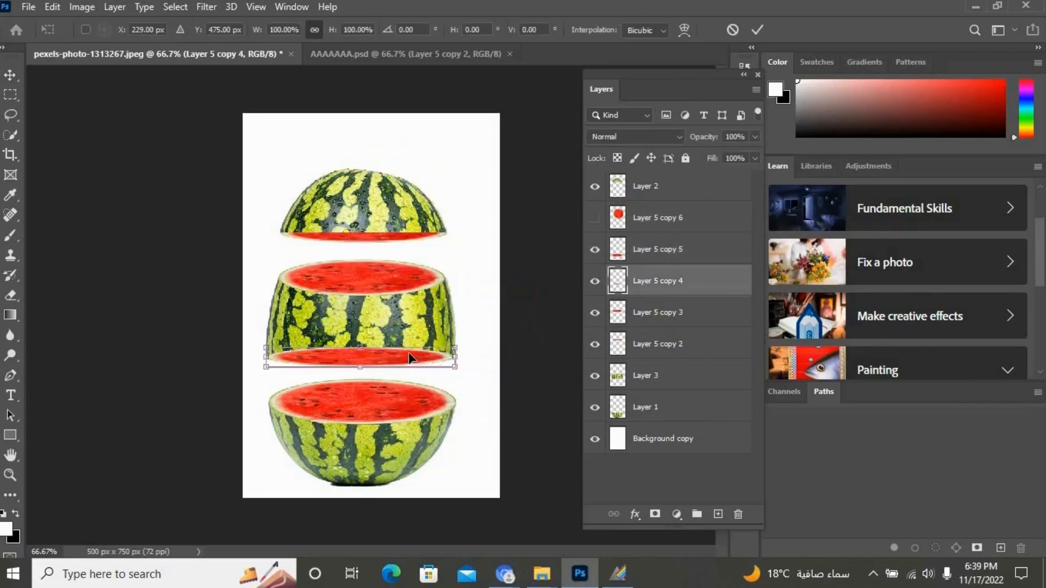
right_click(407, 364)
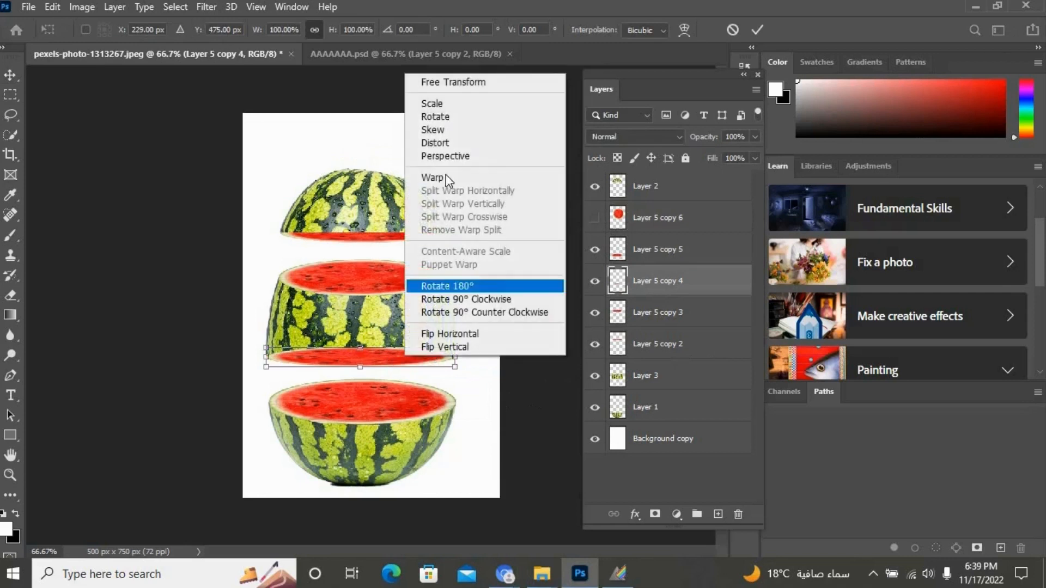
left_click(449, 140)
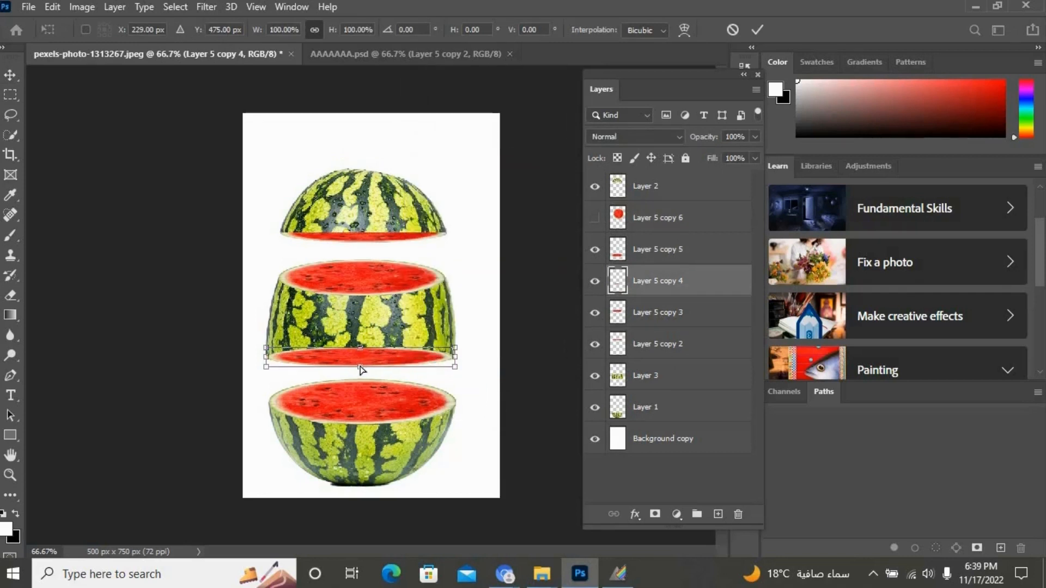
left_click_drag(360, 367, 359, 359)
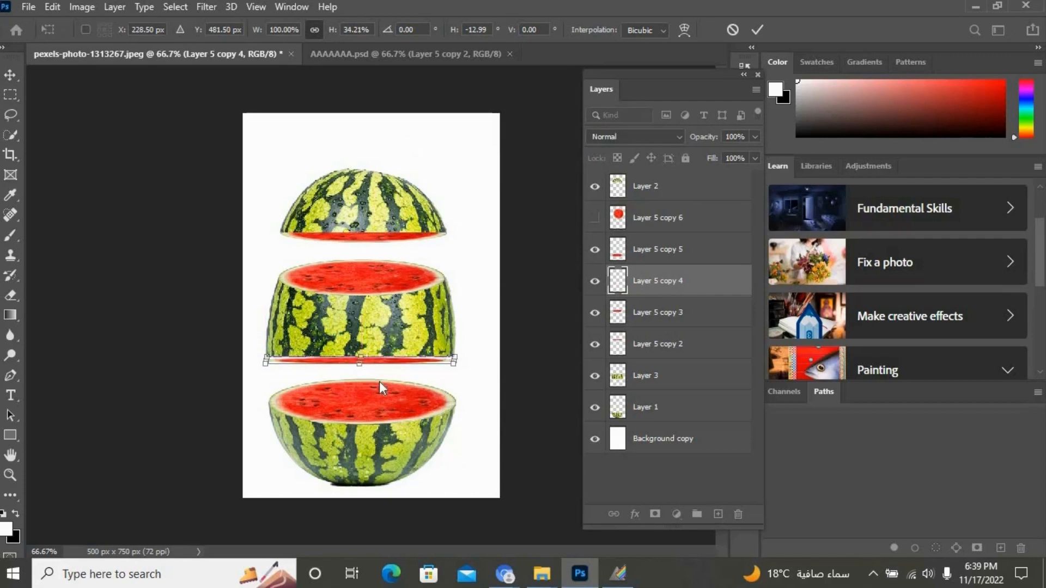
- Nudge the flattened Layer 5 copy 4 slice up to Y 474 px against the middle section's lower cut
key("Up")
key("Up")
key("Up")
key("Up")
key("Up")
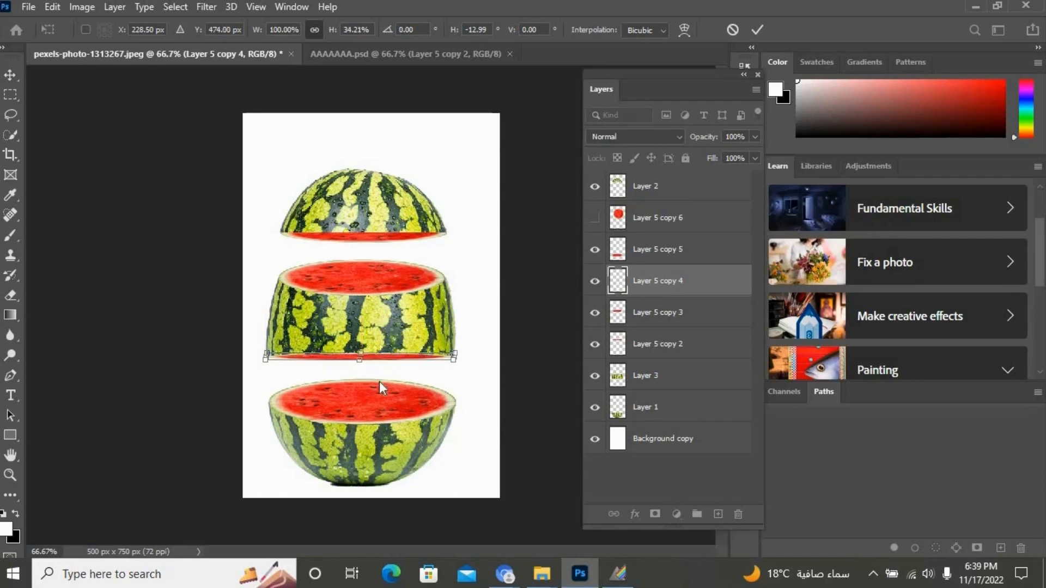
- Apply the Layer 5 copy 4 transform and try moving the flattened slice down to Y 481.50 px
key("Return")
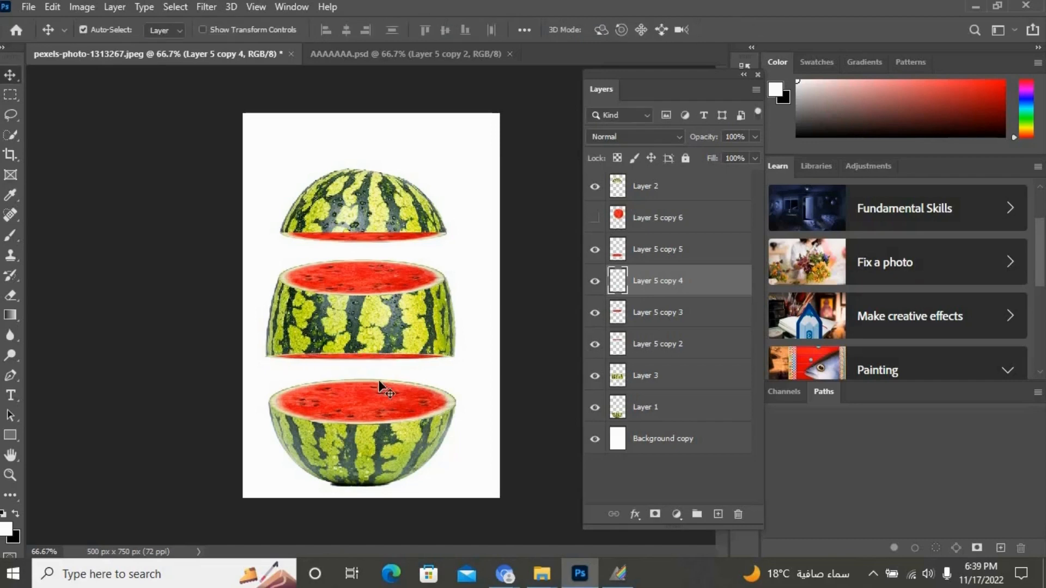
left_click(391, 359, "ctrl")
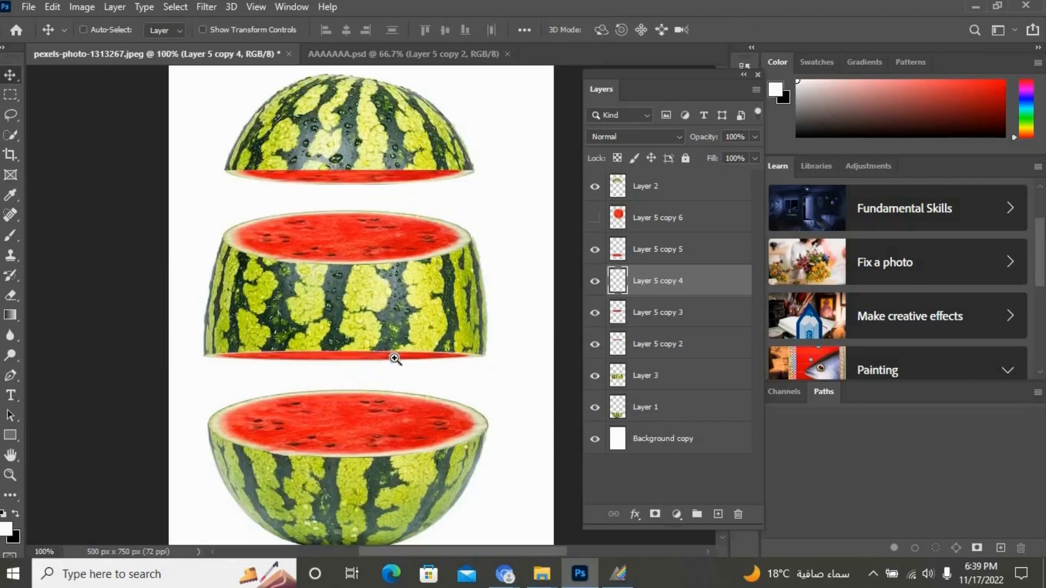
key("ctrl+t")
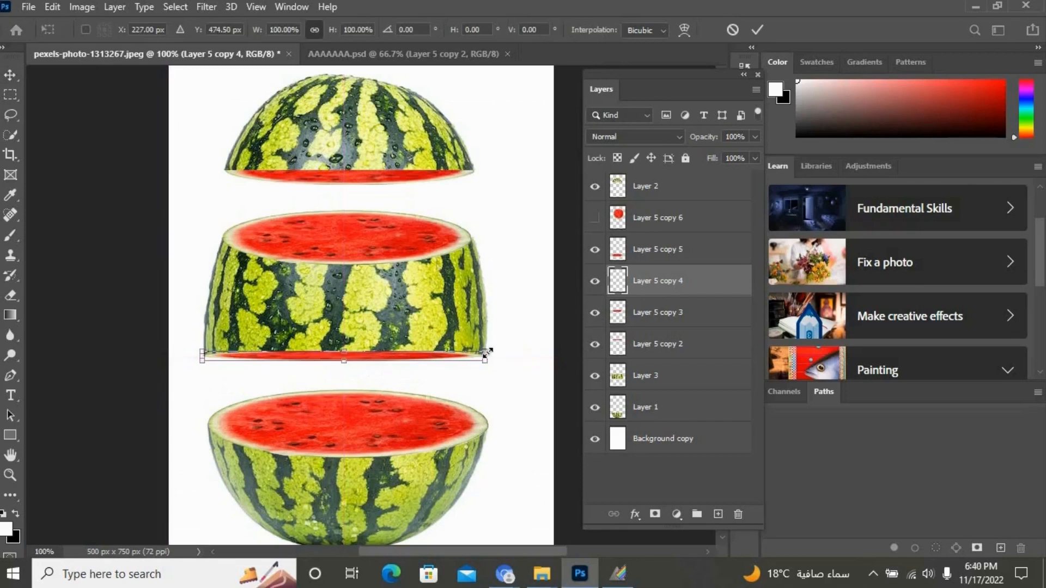
left_click_drag(486, 357, 487, 361)
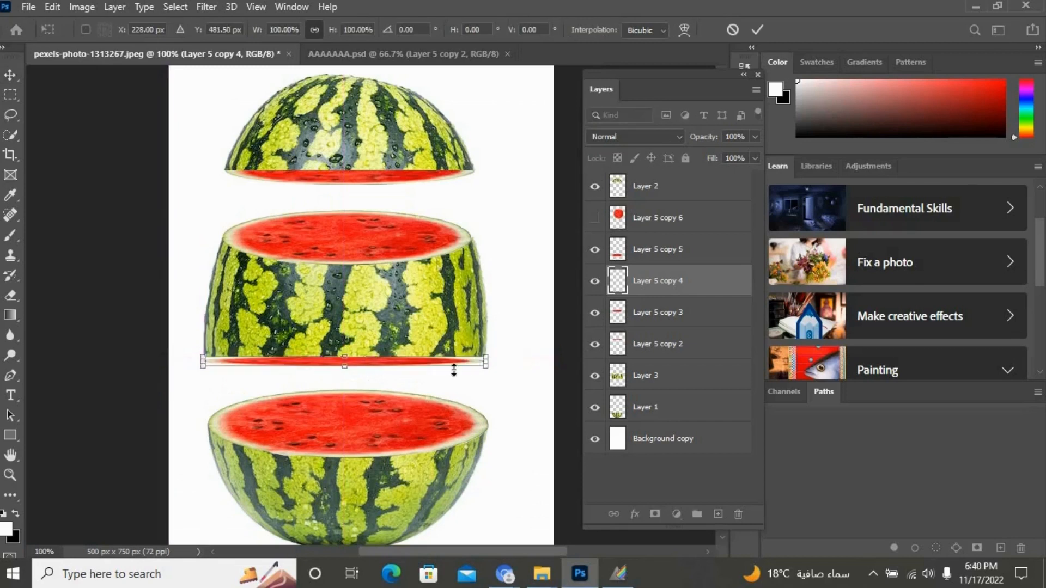
key("ctrl+z")
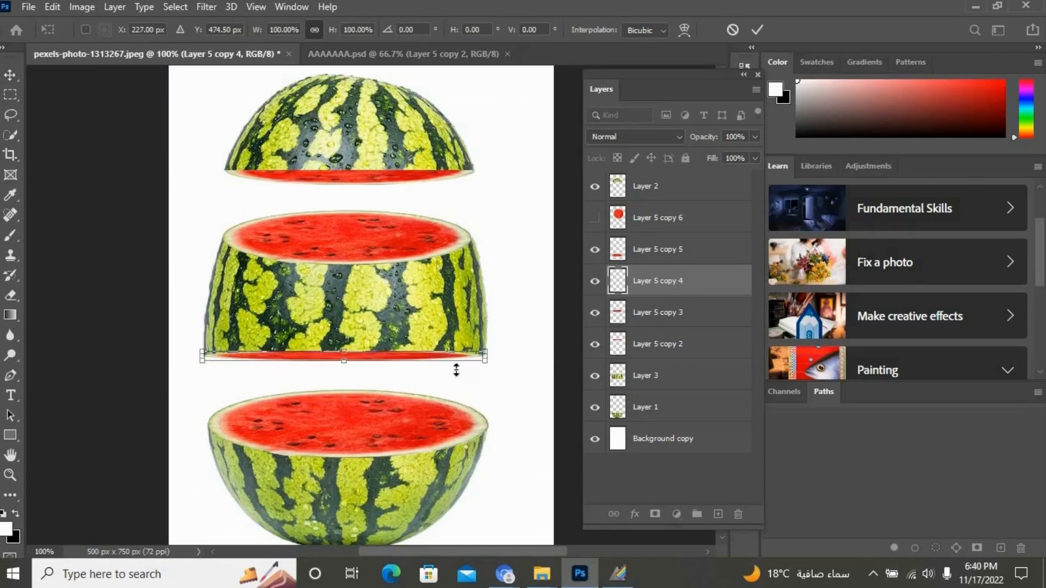
key("Return")
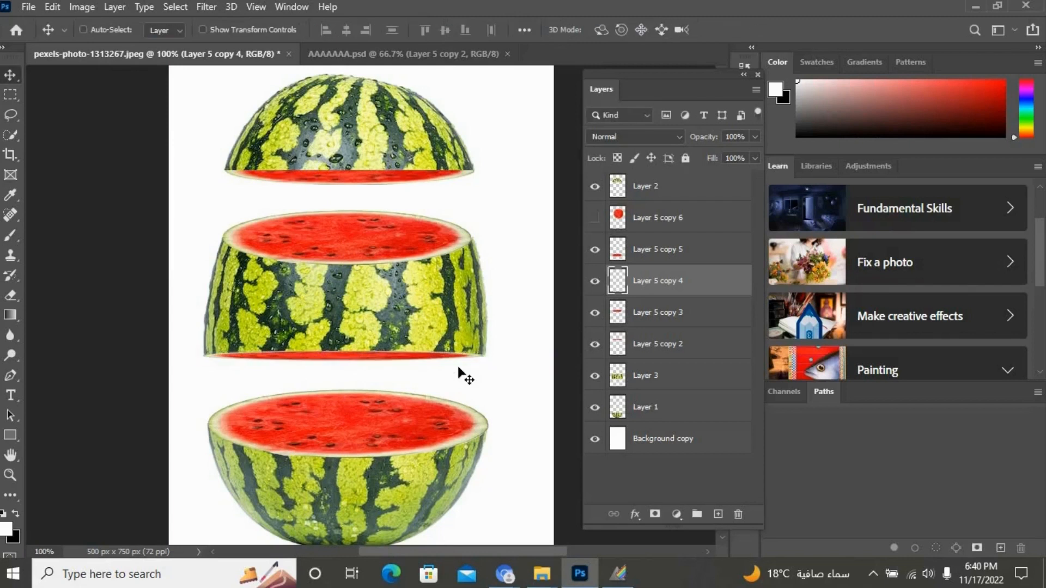
- Undo the flattening of the Layer 5 copy 4 slice and hide Layer 5 copy 6 again
key("ctrl+z")
key("ctrl+z")
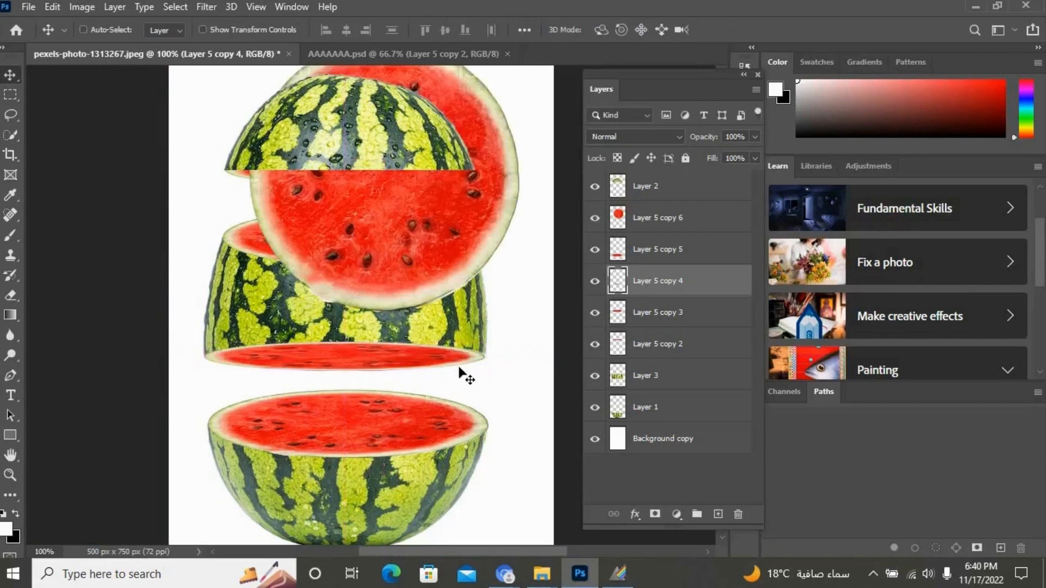
left_click(595, 220)
- Collapse the layer list and examine how the red slices fit the cut faces of all three watermelon sections
left_click(450, 329, "alt")
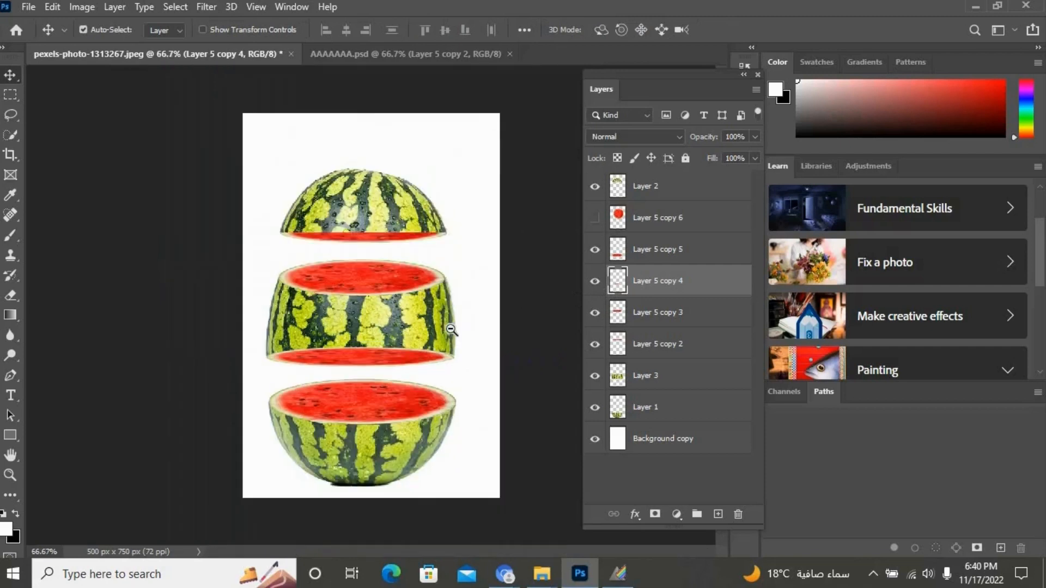
left_click(451, 329, "alt")
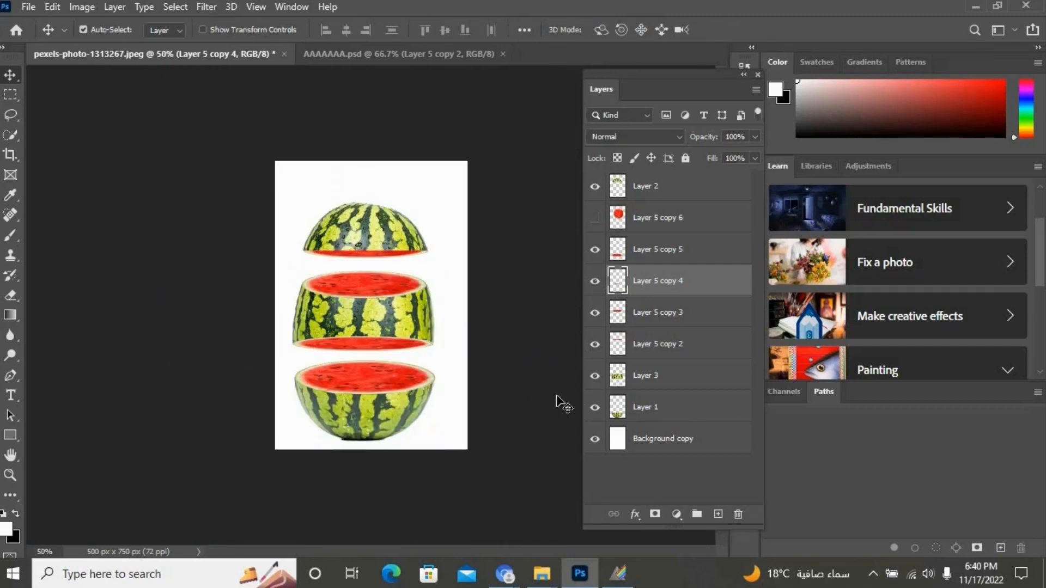
left_click(414, 334, "ctrl")
left_click(414, 333, "ctrl")
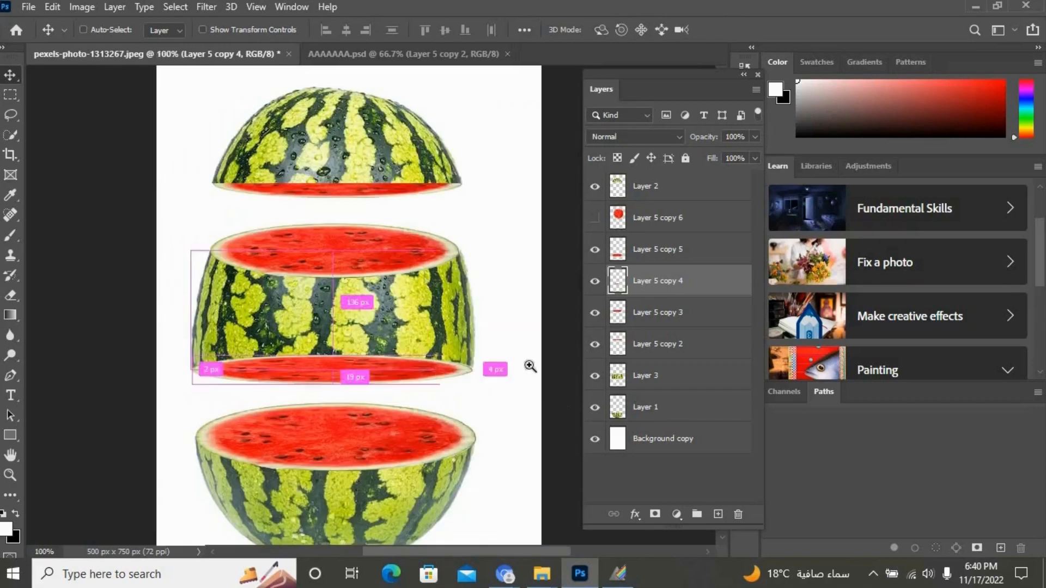
left_click(744, 76)
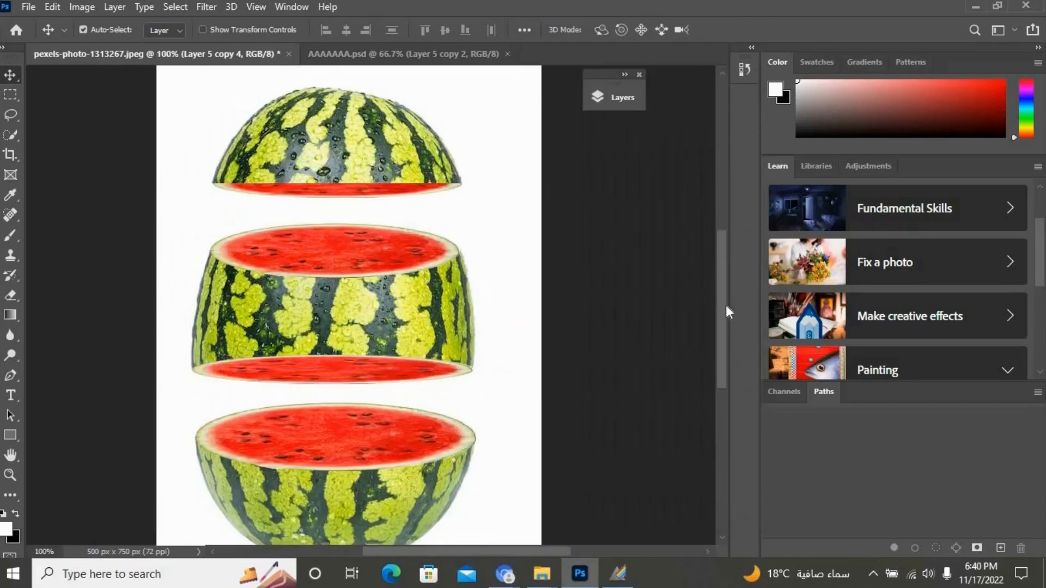
left_click_drag(718, 342, 725, 295)
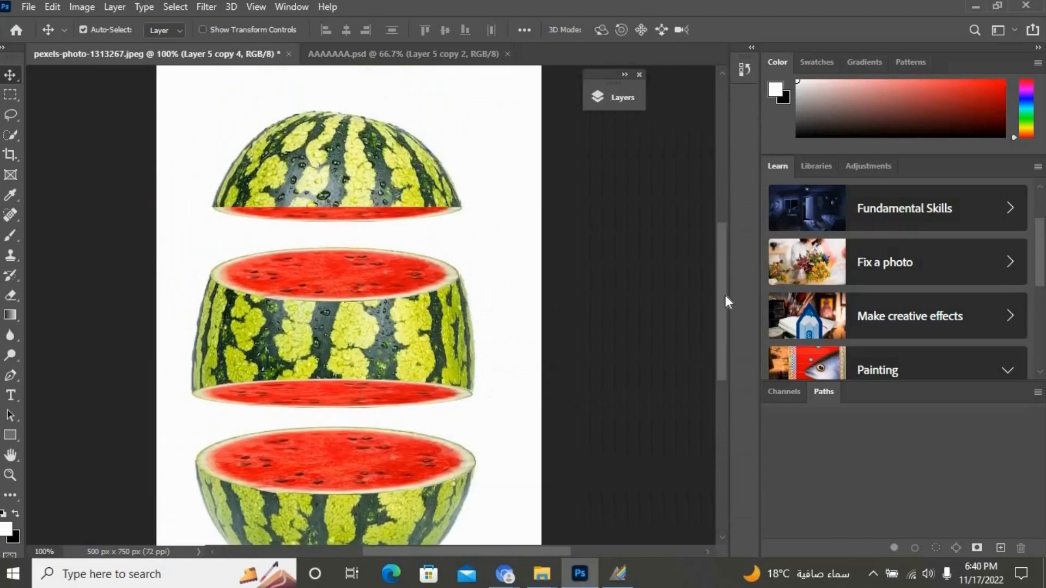
left_click(437, 287, "alt")
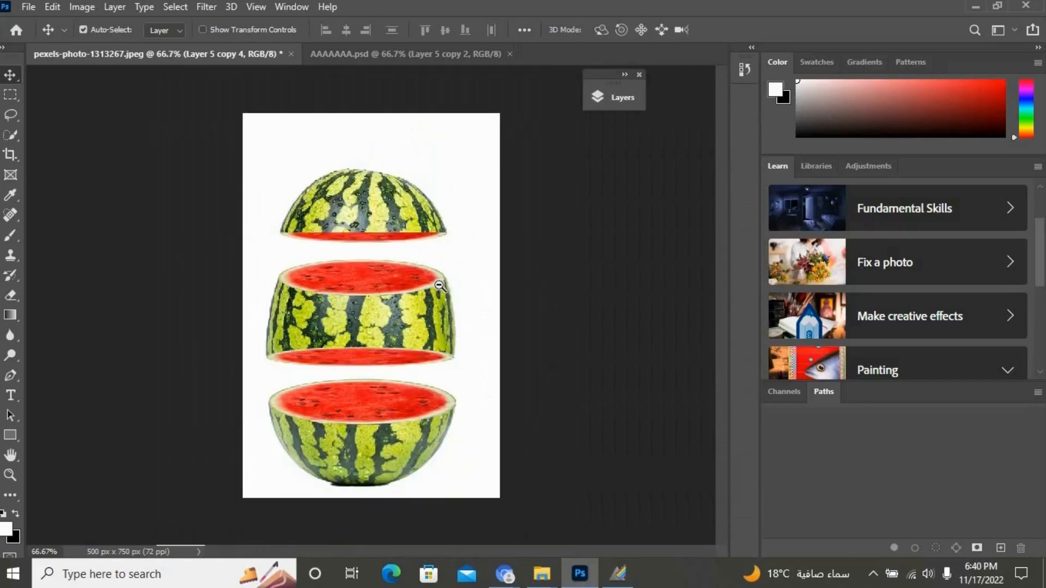
- Expand the layer list again and delete the unused Layer 5 copy 6
left_click(617, 97)
left_click_drag(501, 91, 629, 91)
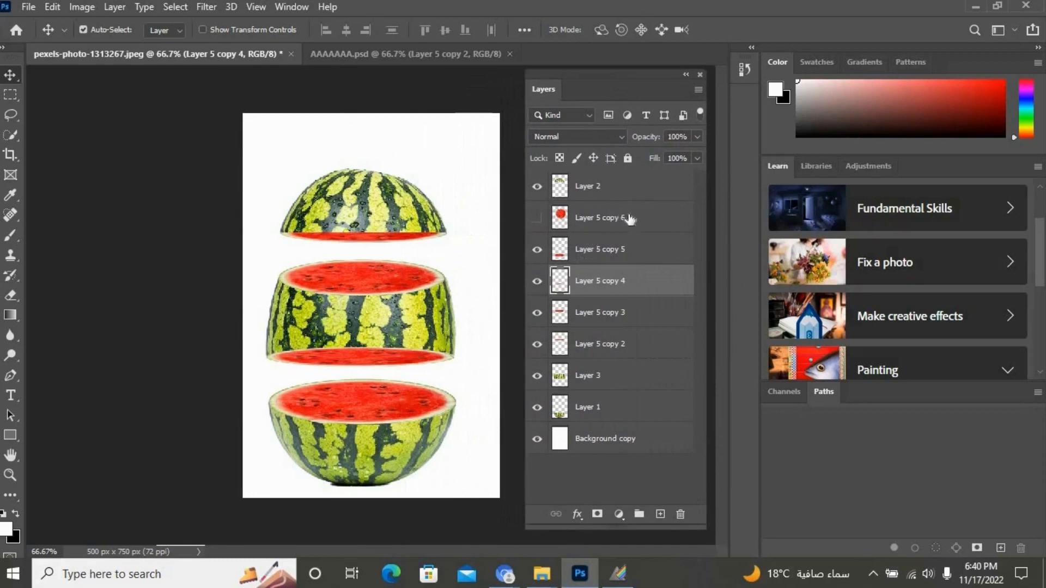
left_click_drag(630, 219, 681, 514)
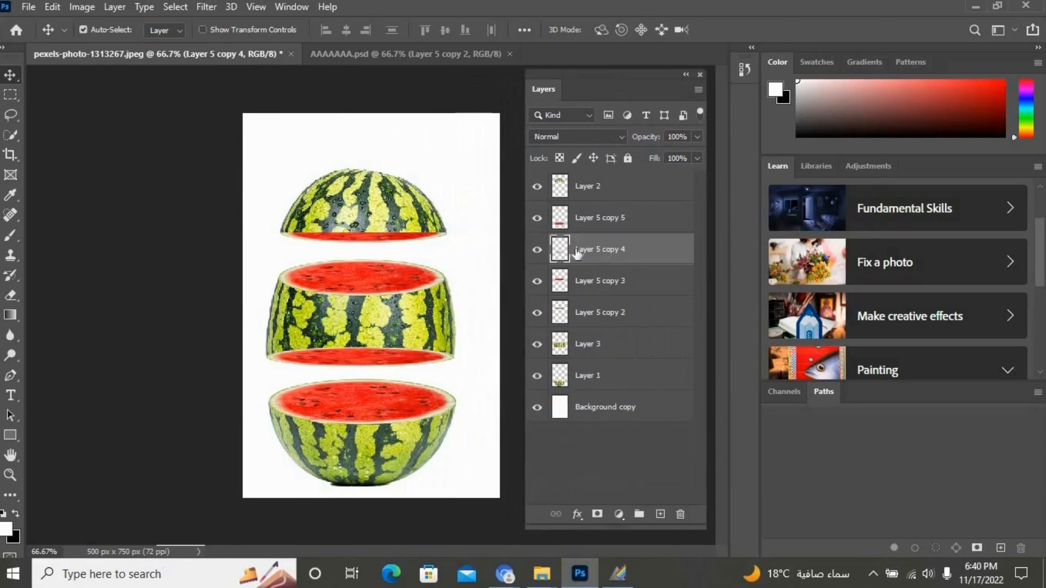
- Merge Layer 2, the four remaining Layer 5 copies, Layer 3 and Layer 1 into one layer above the background copy
left_click(631, 223, "ctrl")
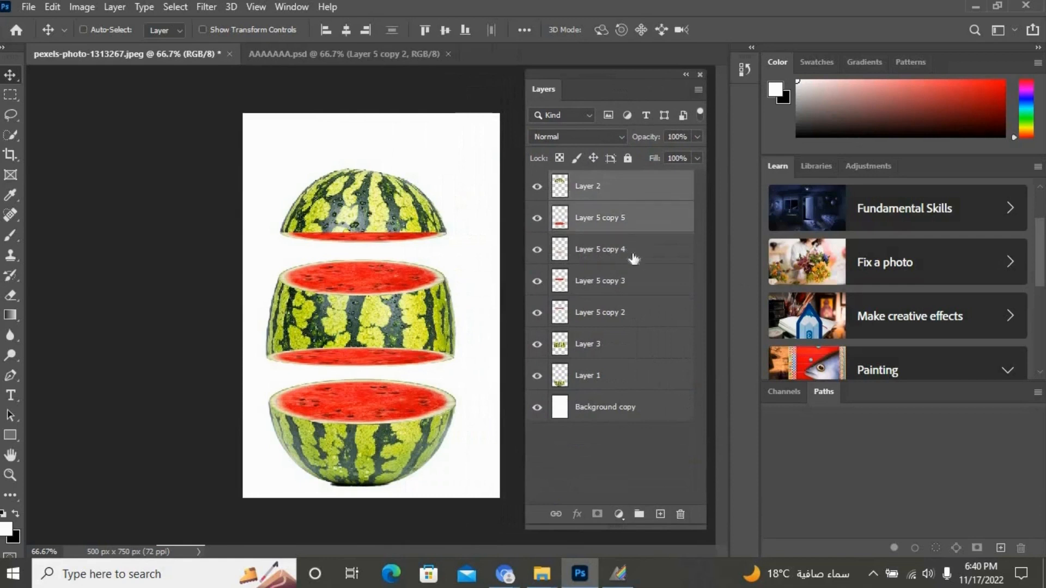
left_click(633, 253, "ctrl")
left_click(642, 286, "ctrl")
left_click(643, 317, "ctrl")
left_click(637, 362, "ctrl")
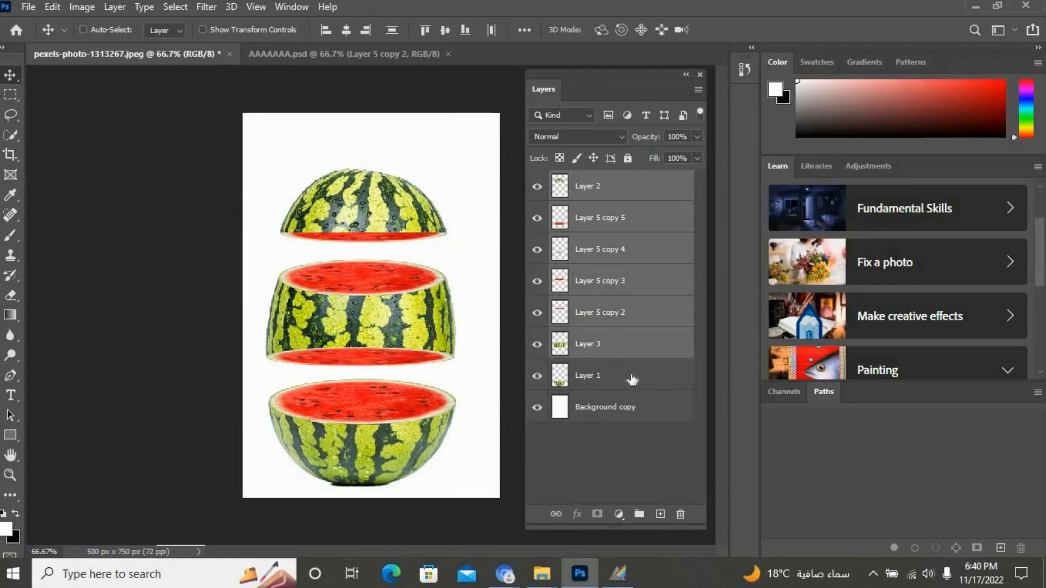
left_click(631, 379, "ctrl")
key("ctrl+e")
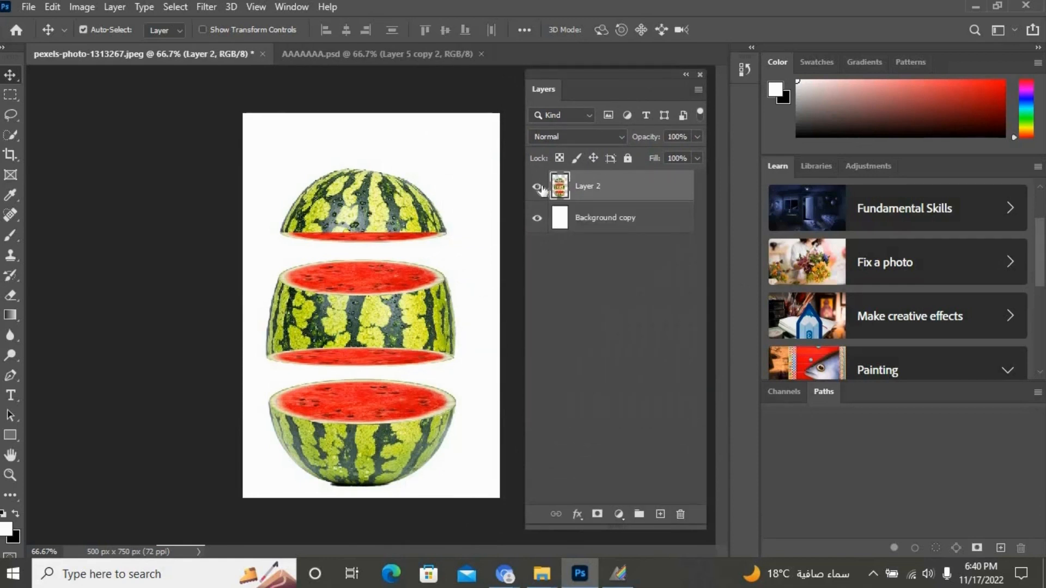
- Toggle the merged watermelon layer's visibility off and on to check what it contains
left_click(540, 187)
left_click(537, 187)
left_click(537, 187)
left_click(538, 187)
- Open the original watermelon photo pexels-photo-1313267 from the images2 folder
left_click(32, 10)
left_click(33, 36)
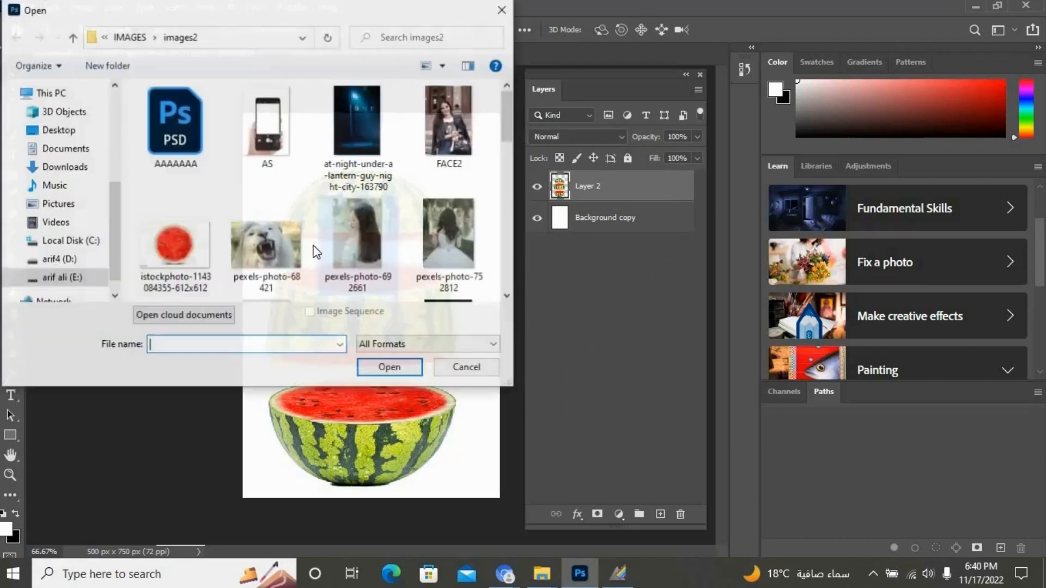
scroll(316, 251, "down", 3)
left_click(370, 165)
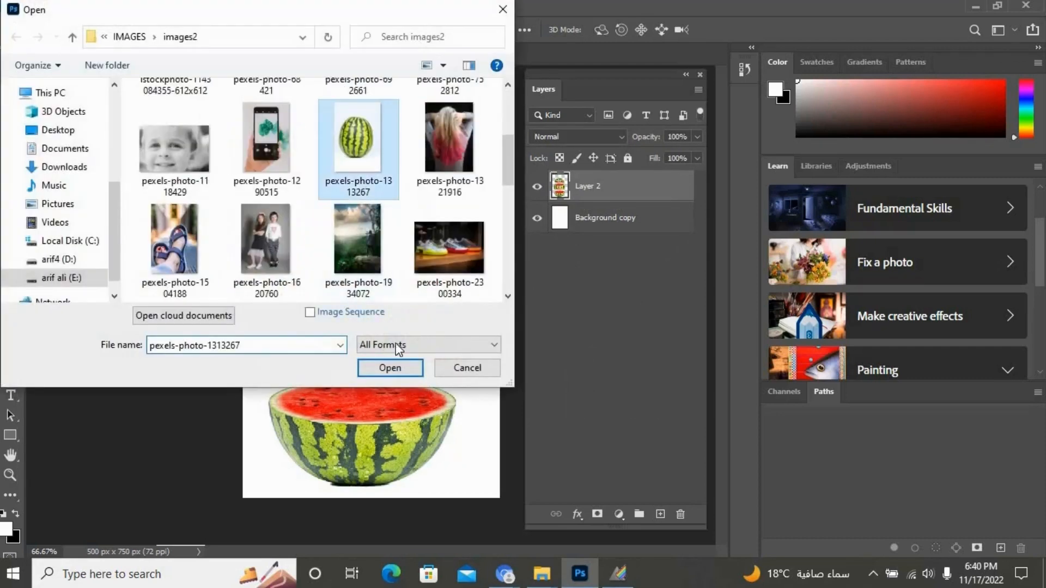
left_click(405, 369)
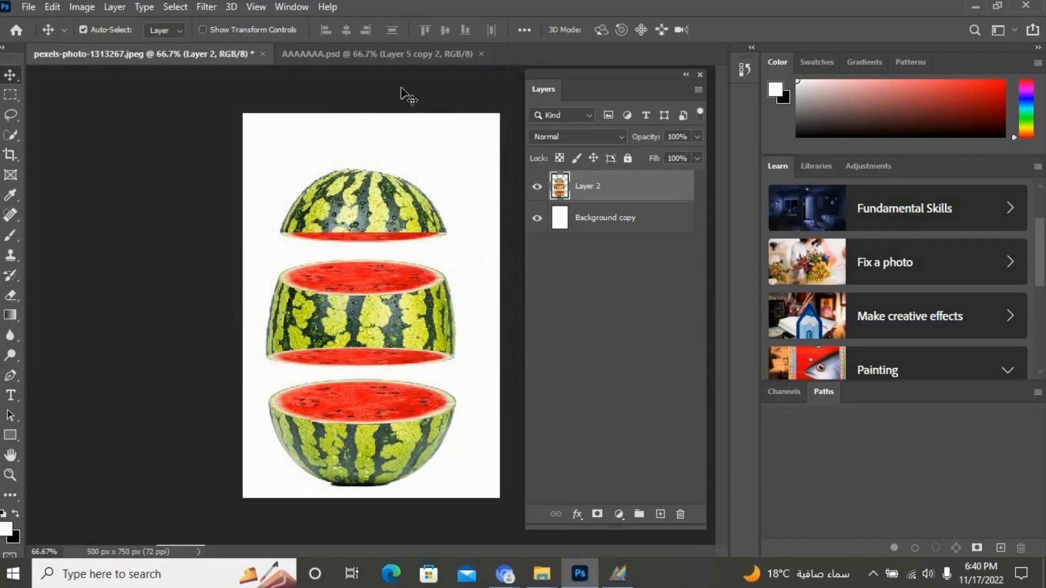
- Inspect the finished sliced watermelon at 100% and then minimize the program window
key("ctrl+plus")
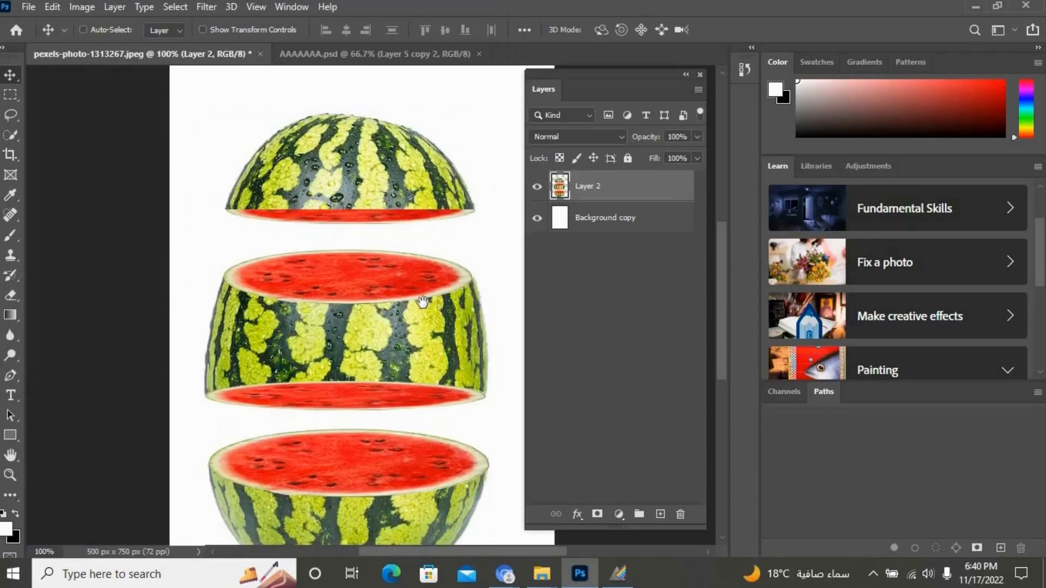
left_click(412, 308, "alt")
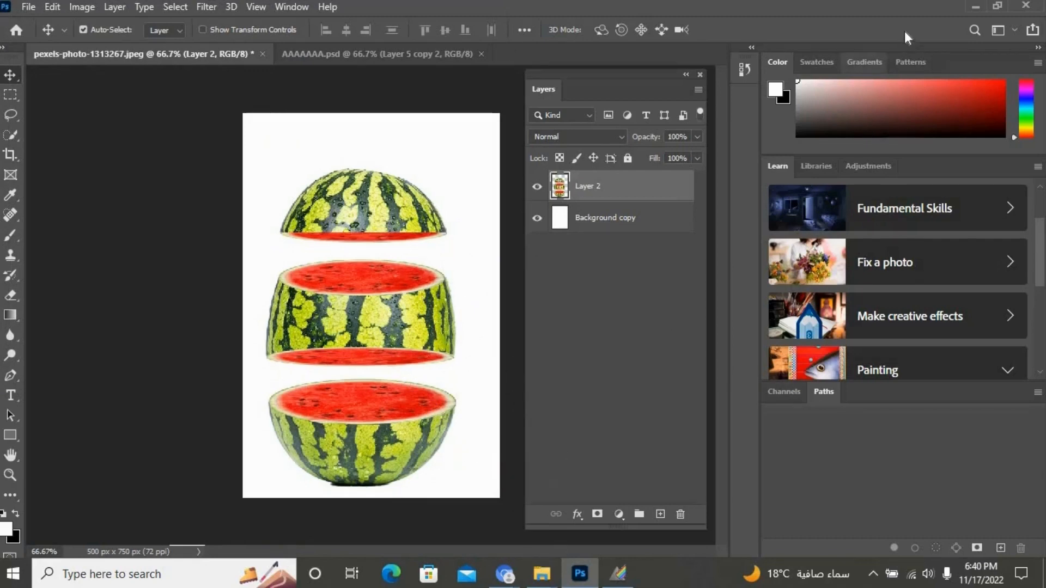
left_click(975, 10)
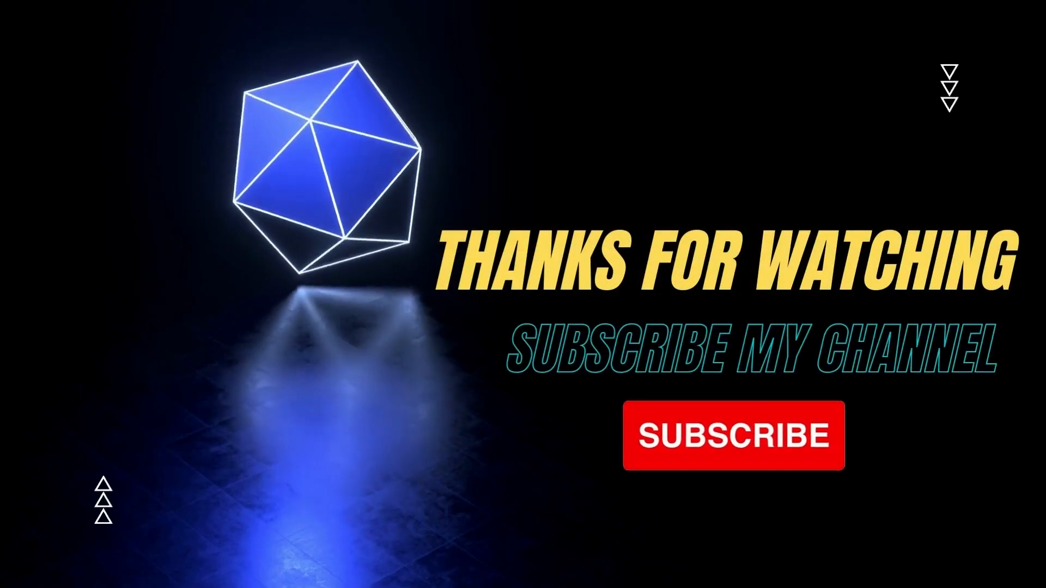